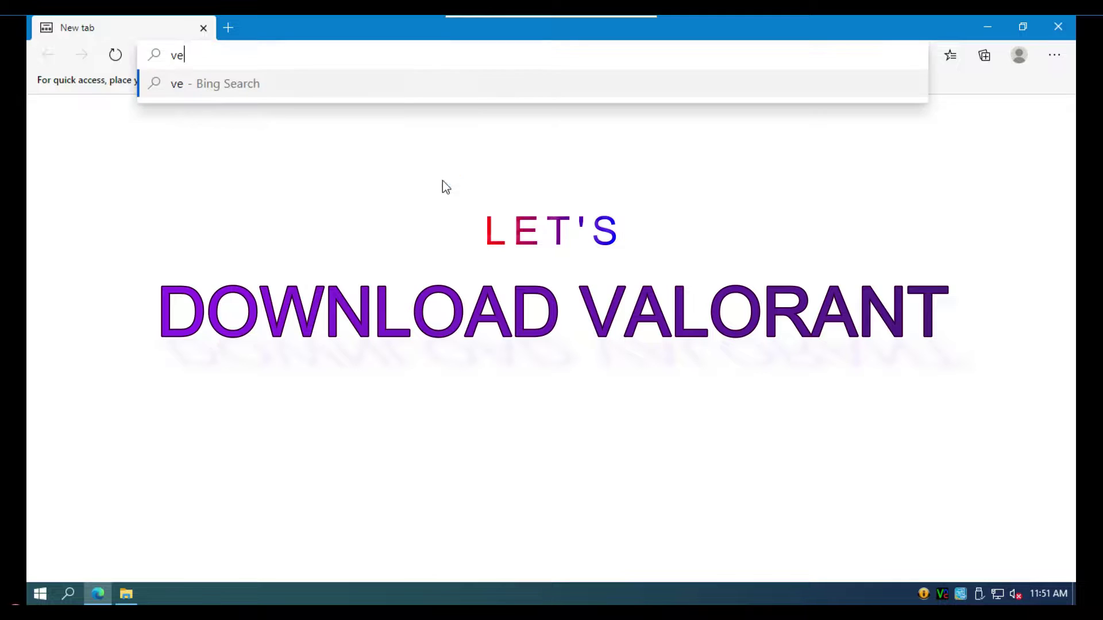
- Search Bing for 'valorant' and open the official playvalorant.com website
type("a")
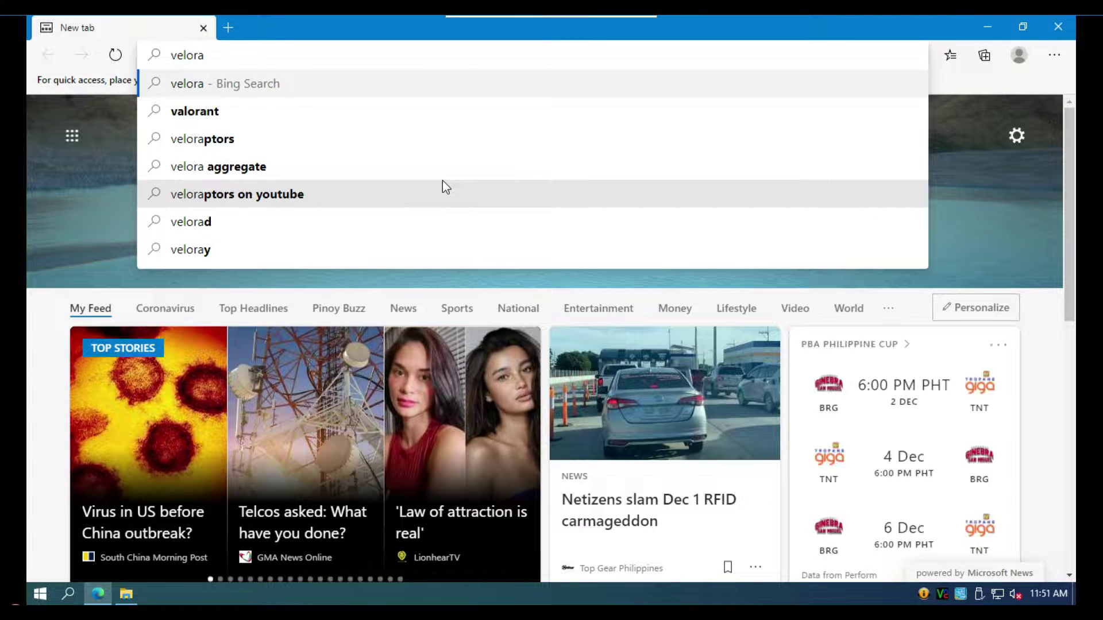
key("Down")
key("Return")
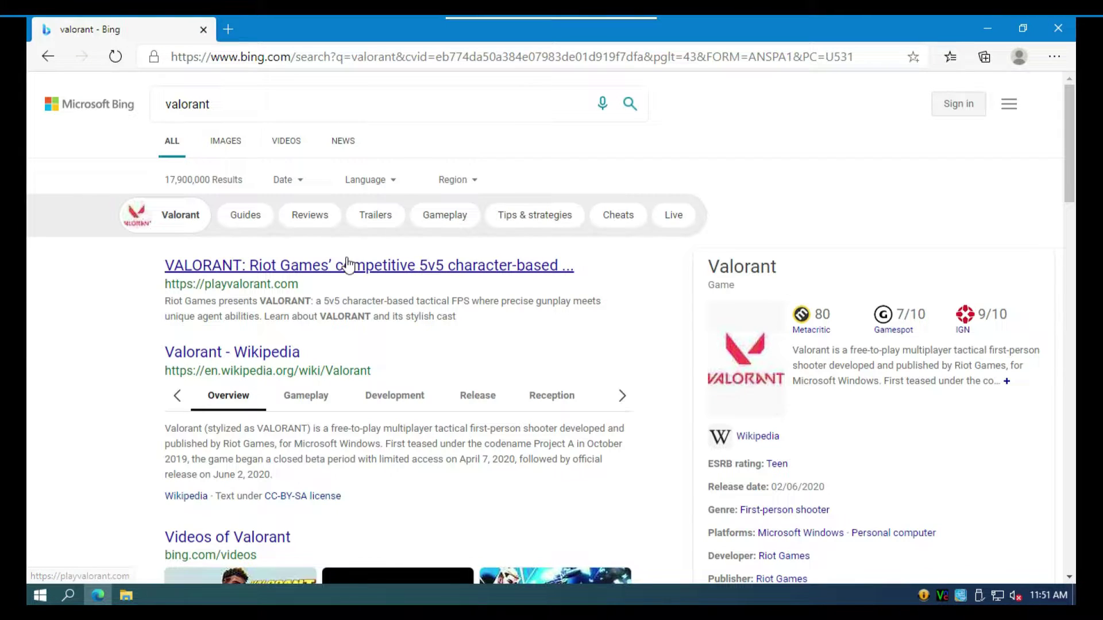
left_click(345, 268)
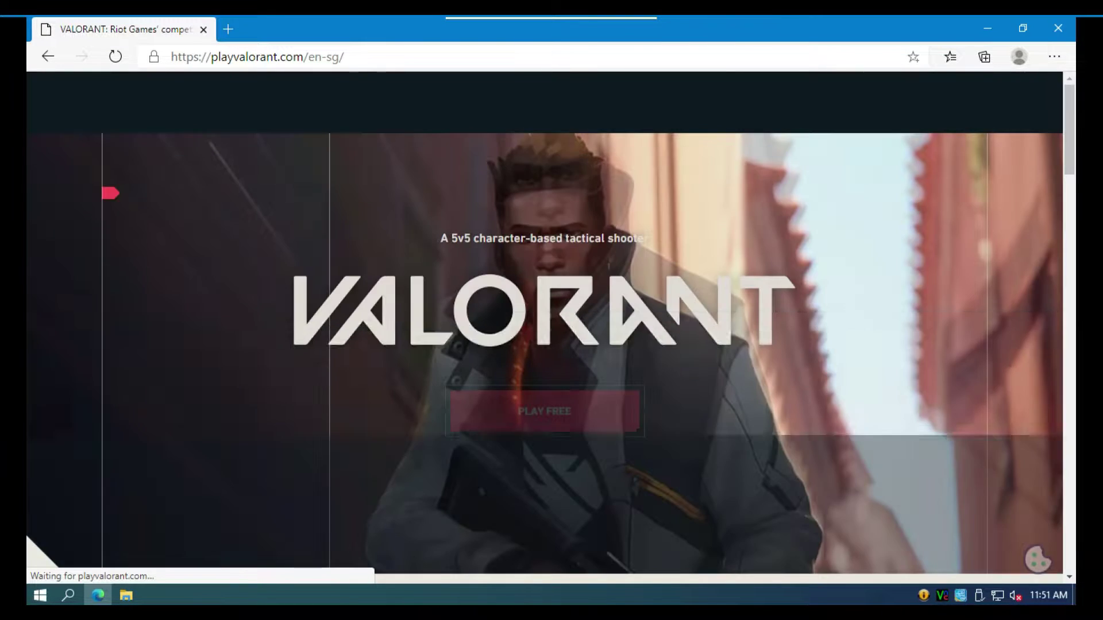
- Sign in to Riot through Play Now with a Google account, entering its e-mail and password
left_click(632, 408)
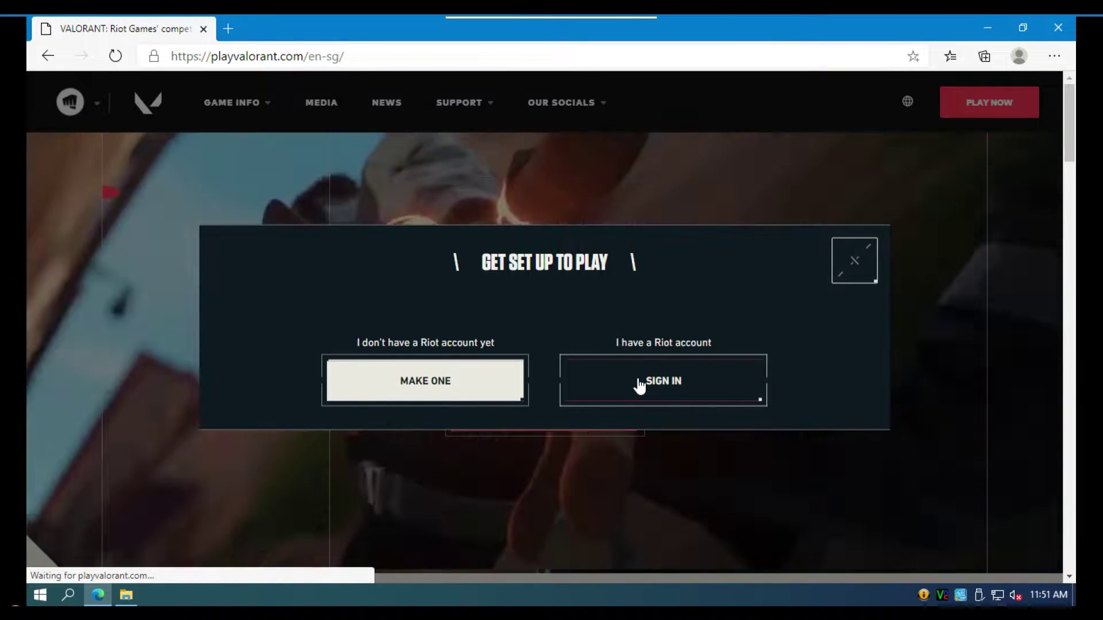
left_click(638, 384)
left_click(524, 388)
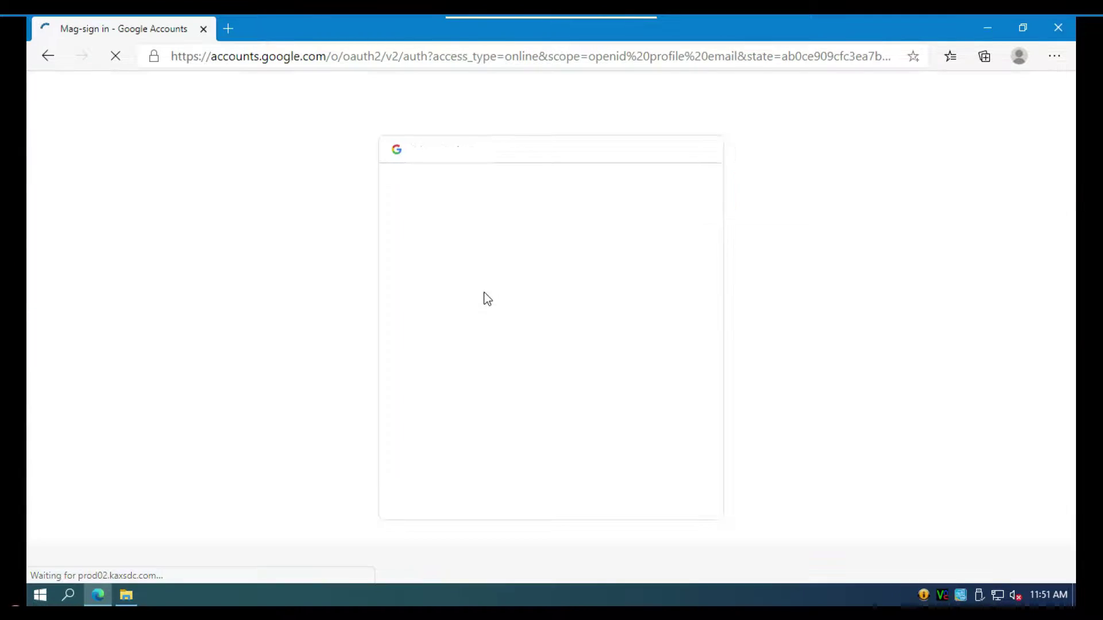
left_click(485, 289)
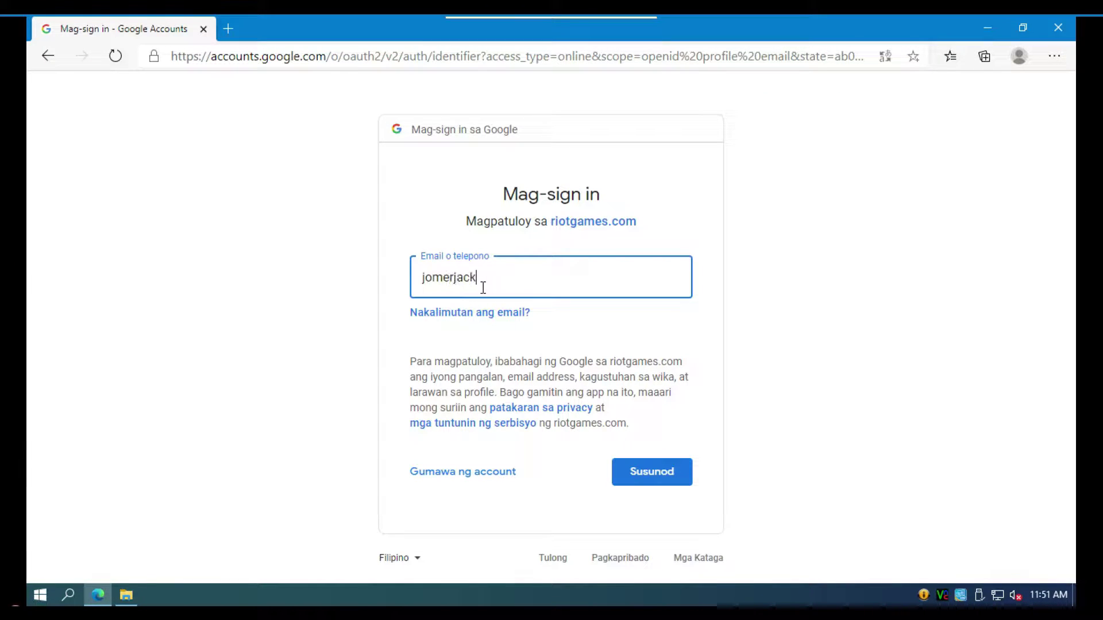
key("Return")
type("•••••")
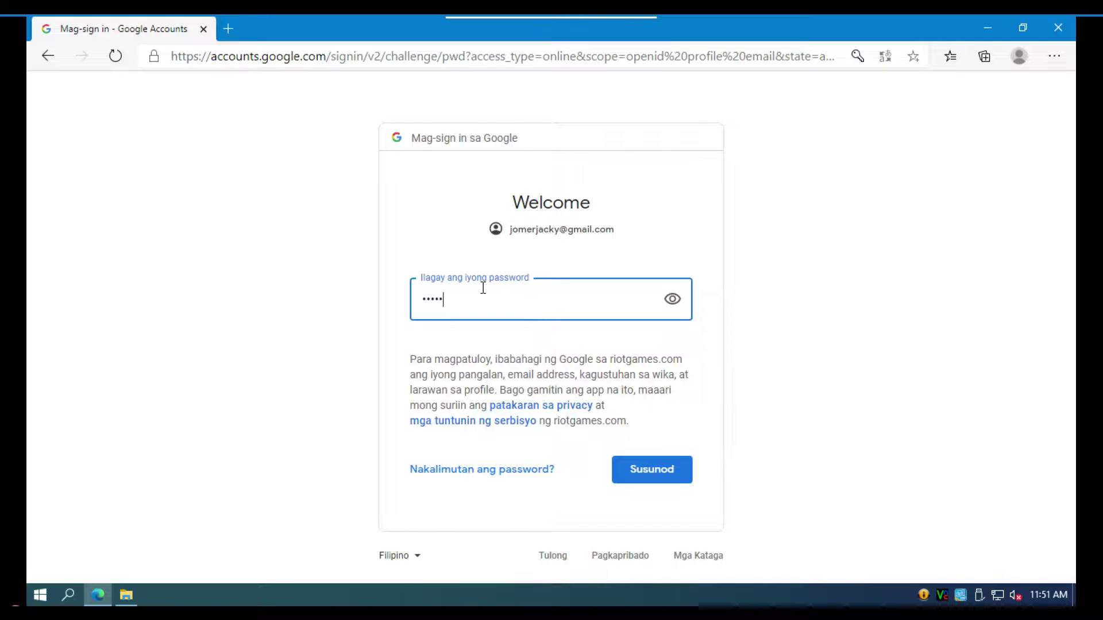
key("Return")
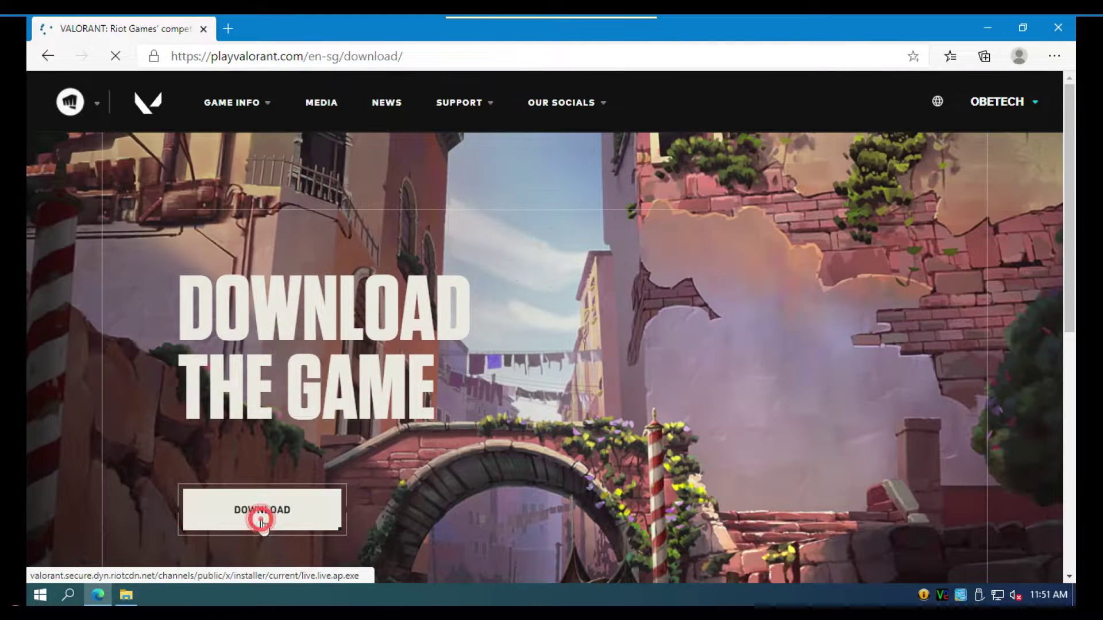
- Download Install VALORANT.exe and show the finished download in its Downloads folder
left_click(263, 525)
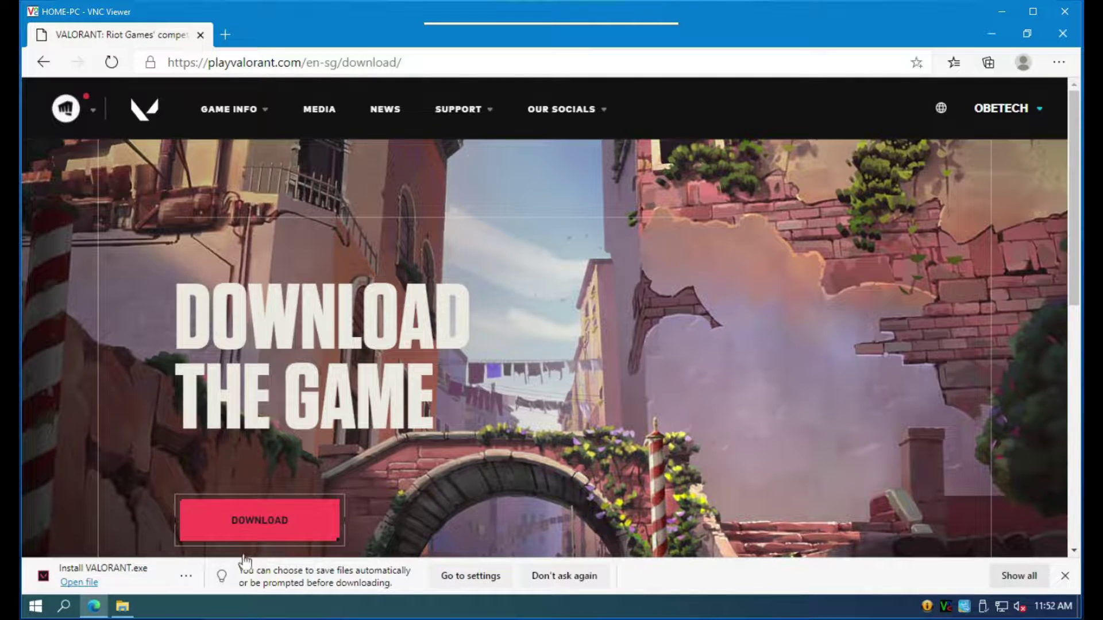
left_click(192, 578)
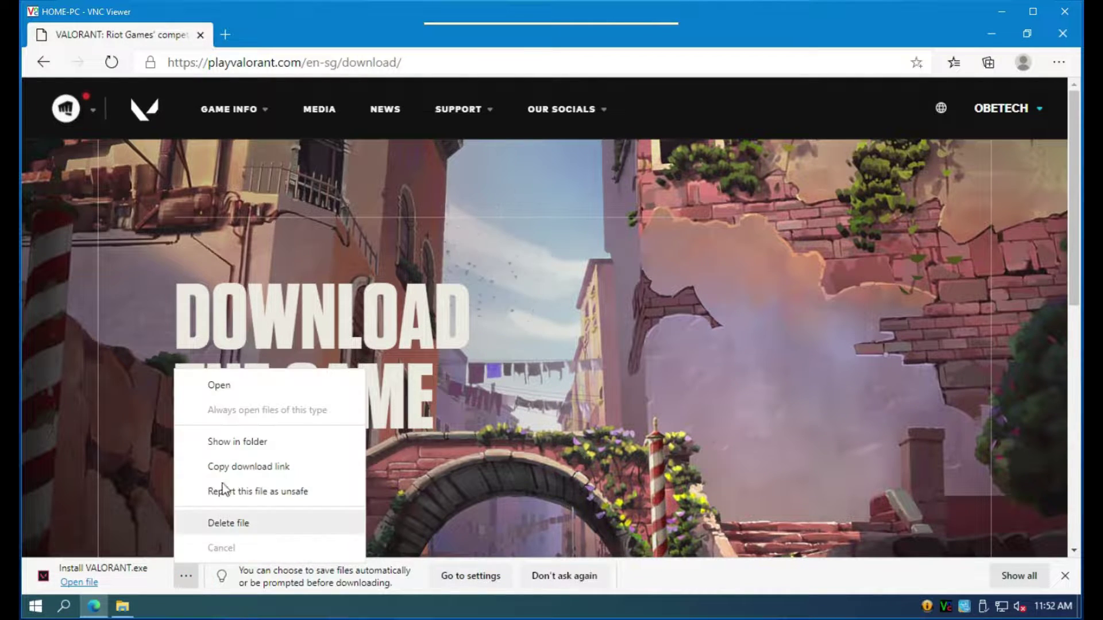
left_click(220, 440)
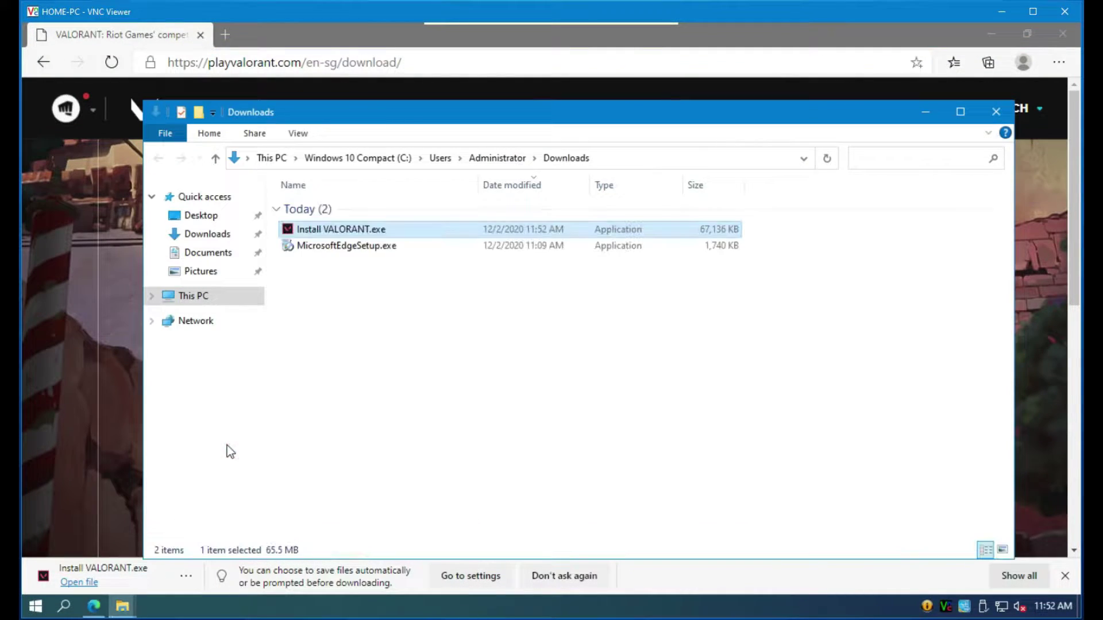
- Run Install VALORANT.exe as administrator from File Explorer
right_click(321, 230)
left_click(352, 260)
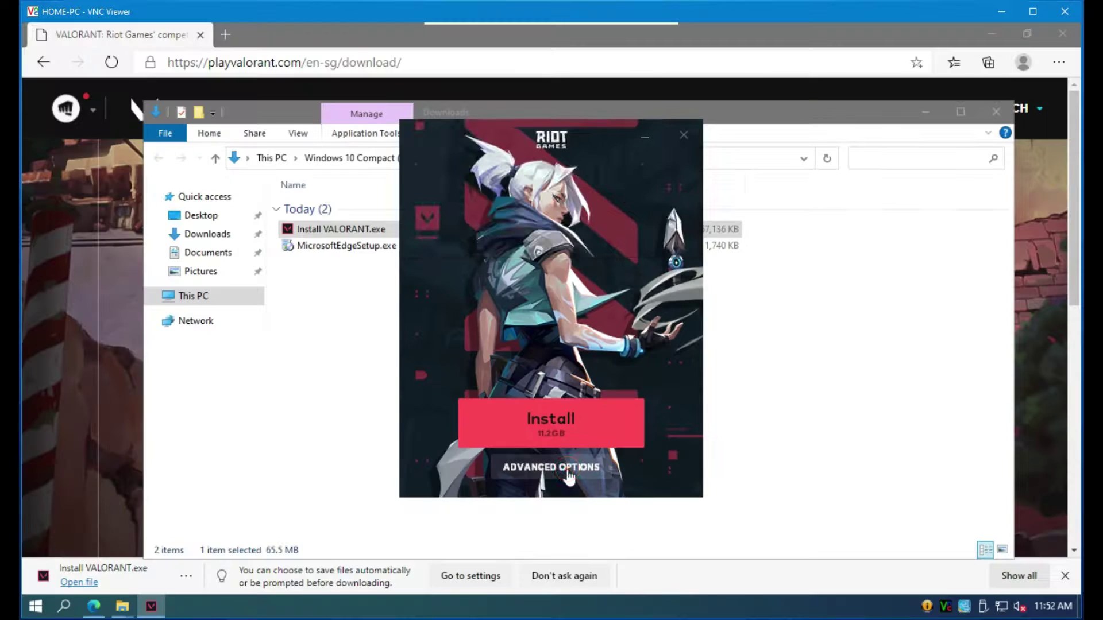
- Check the install path under D:\Online Games in Advanced Options, keep it, and install VALORANT
left_click(318, 589)
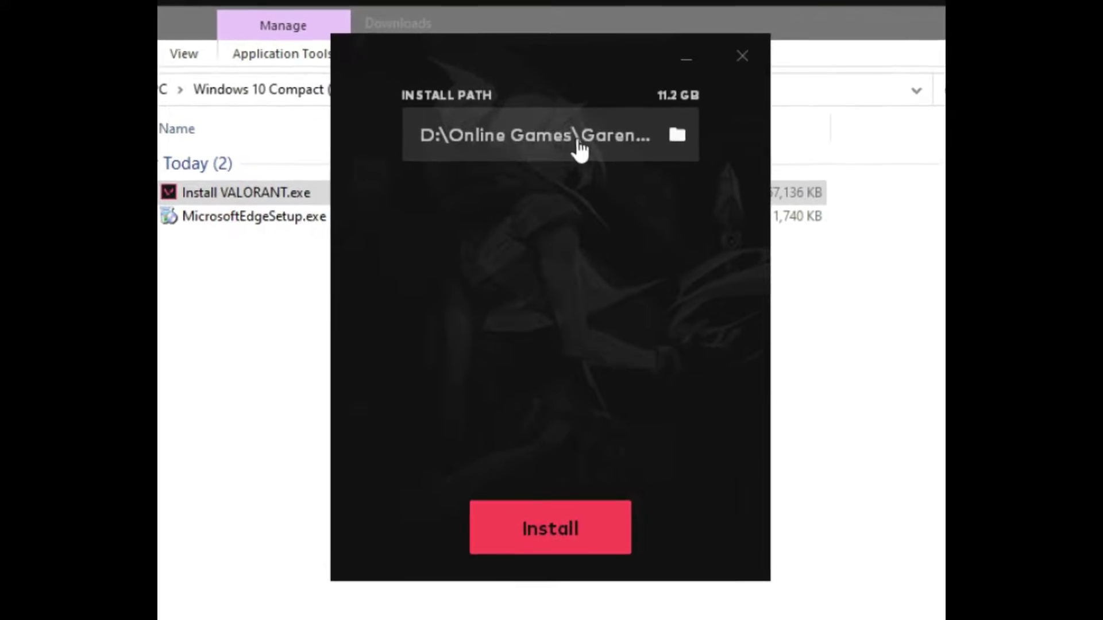
left_click(578, 118)
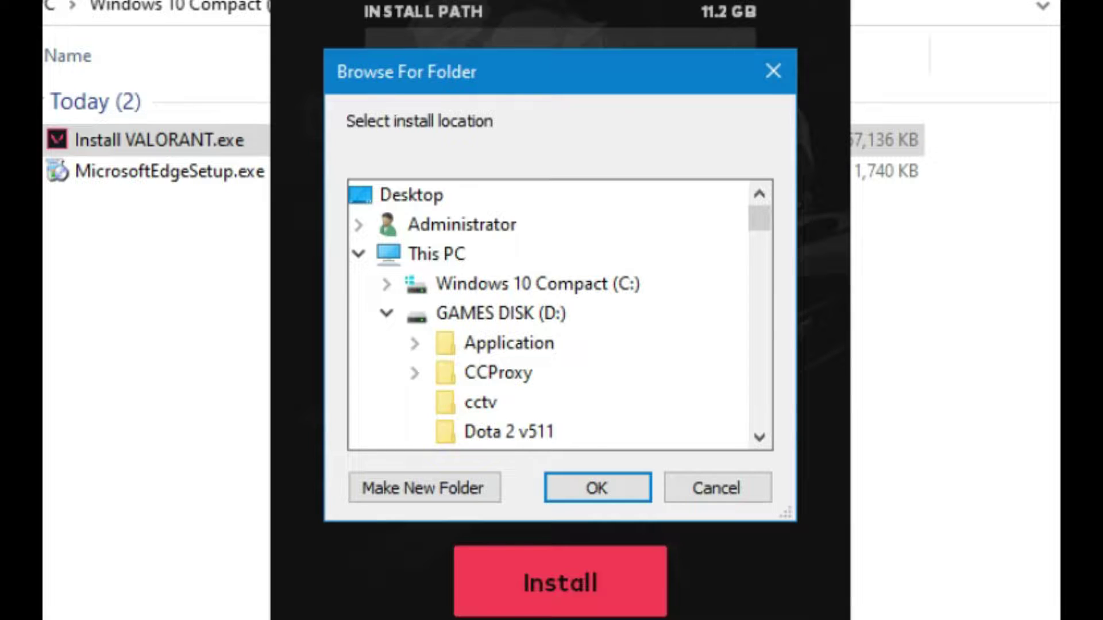
left_click(773, 71)
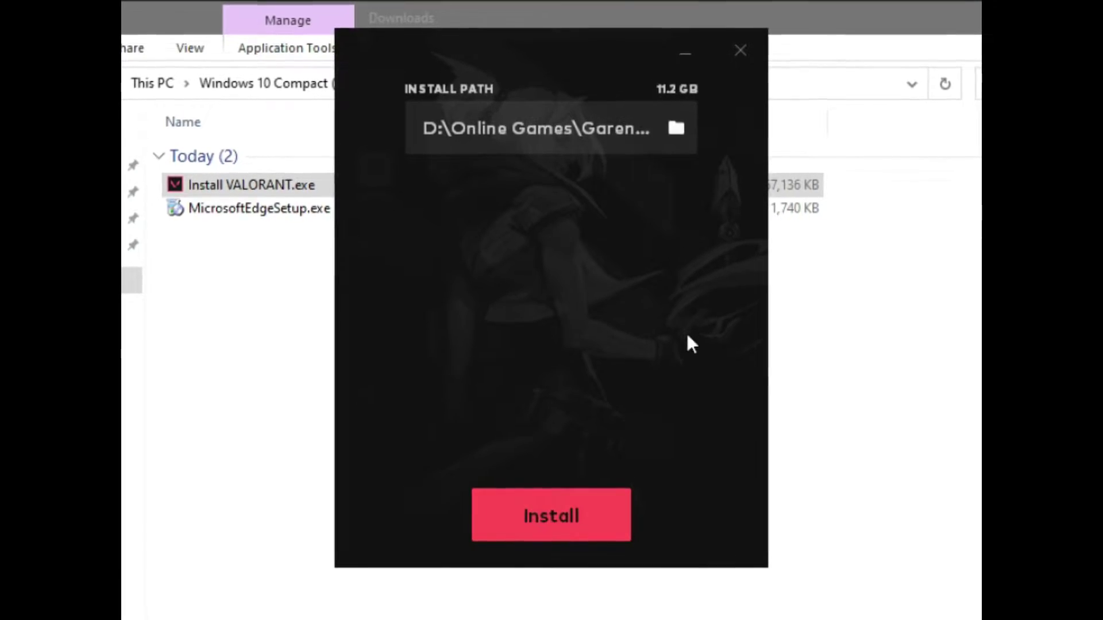
left_click(556, 519)
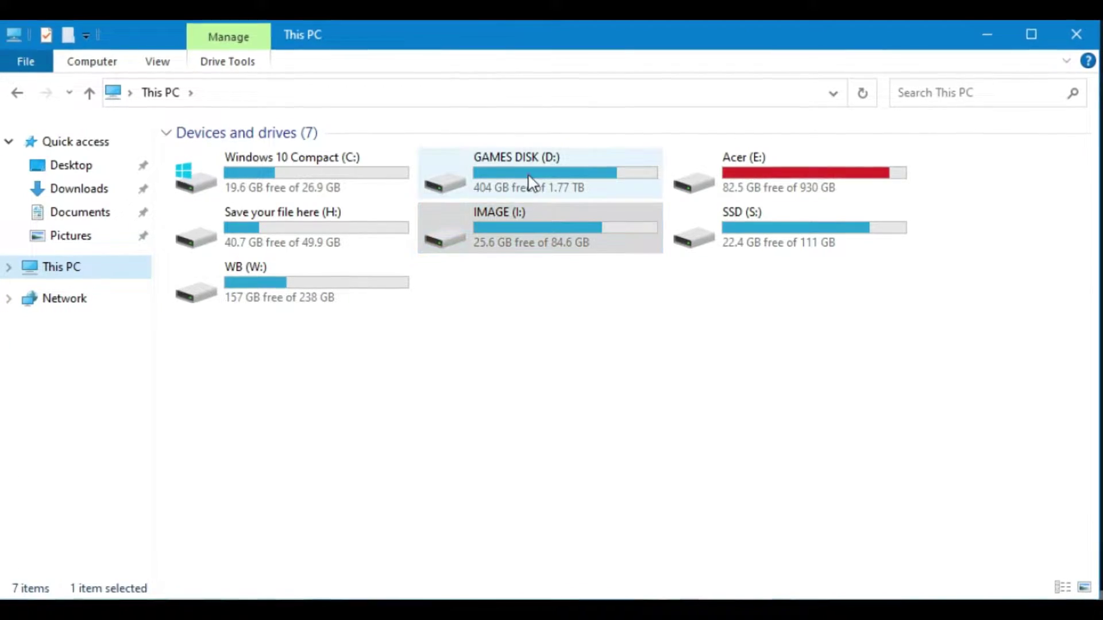
- Browse D:\Online Games\Garena\Riot Games to confirm the Riot Client and VALORANT folders, then return up
double_click(529, 180)
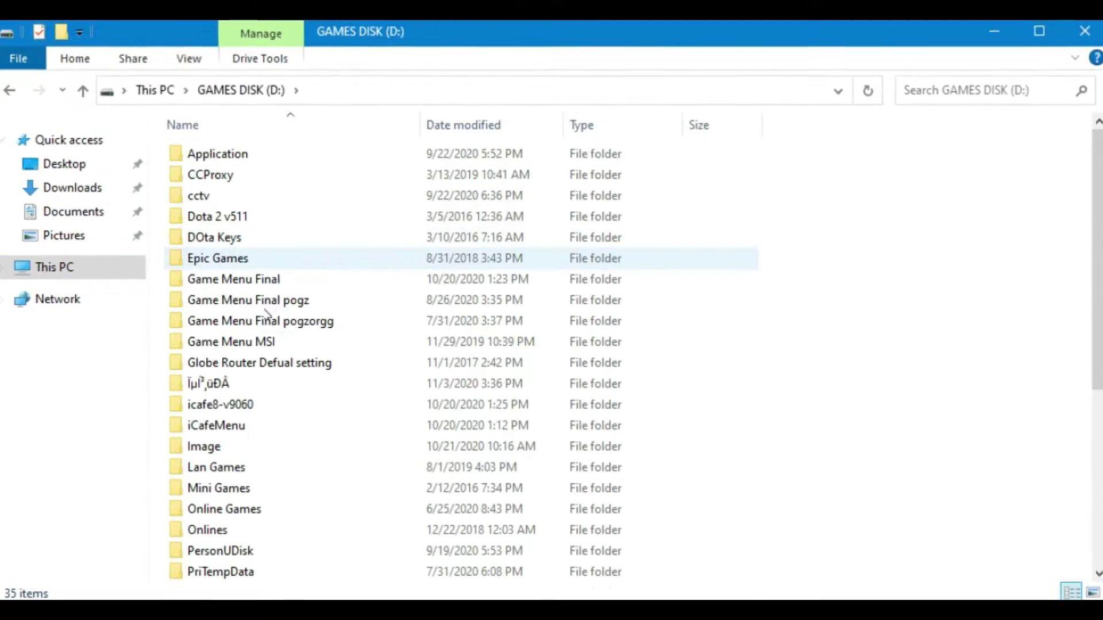
double_click(221, 510)
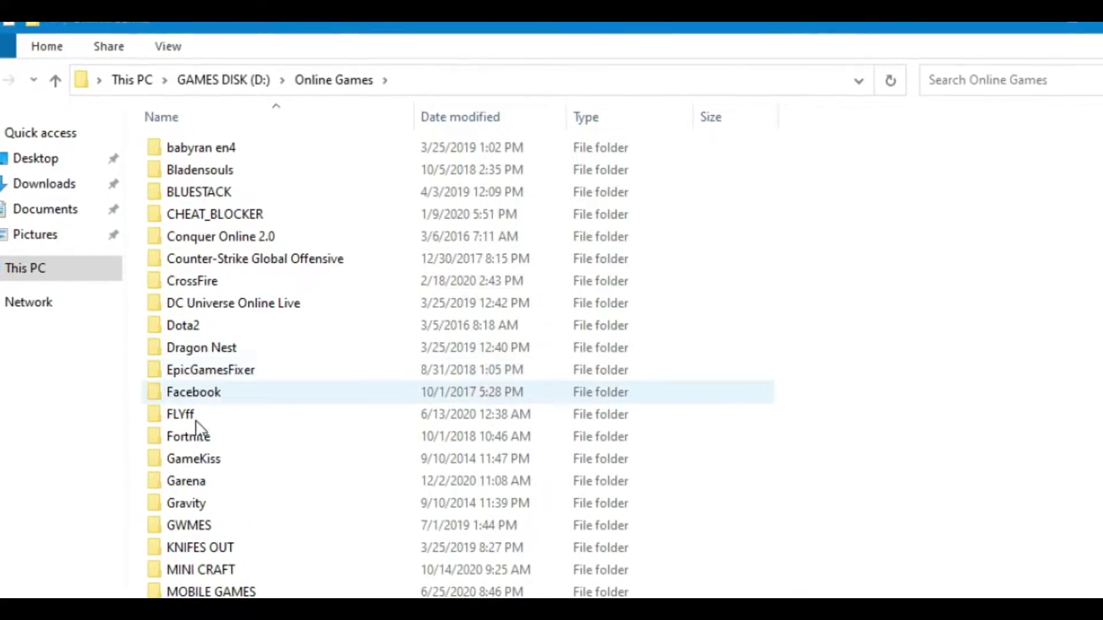
double_click(196, 483)
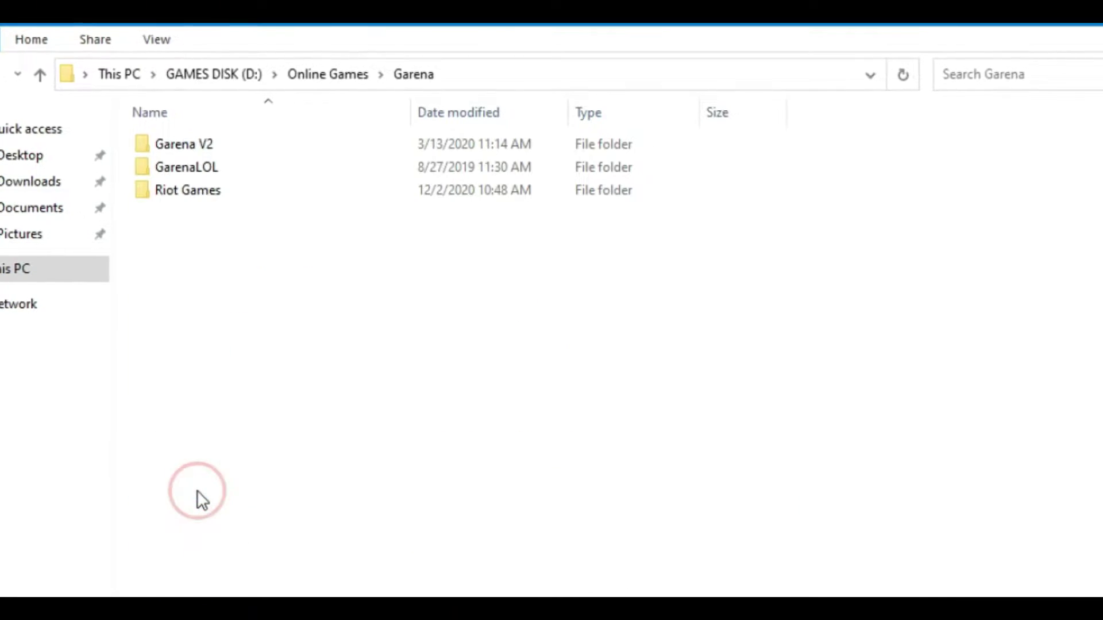
double_click(179, 191)
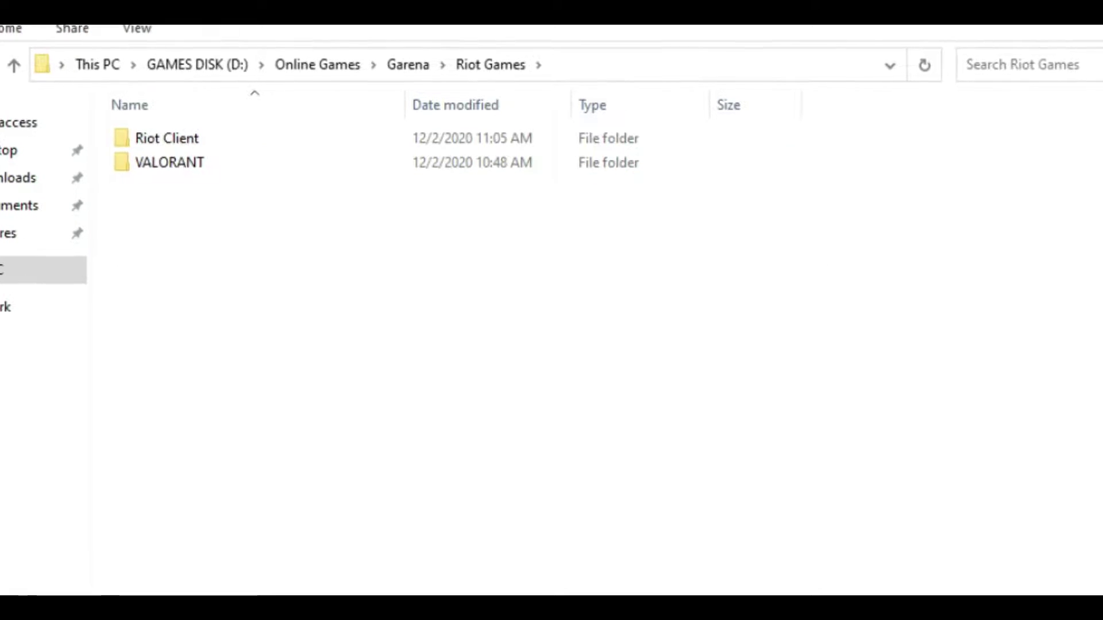
key("alt+Up")
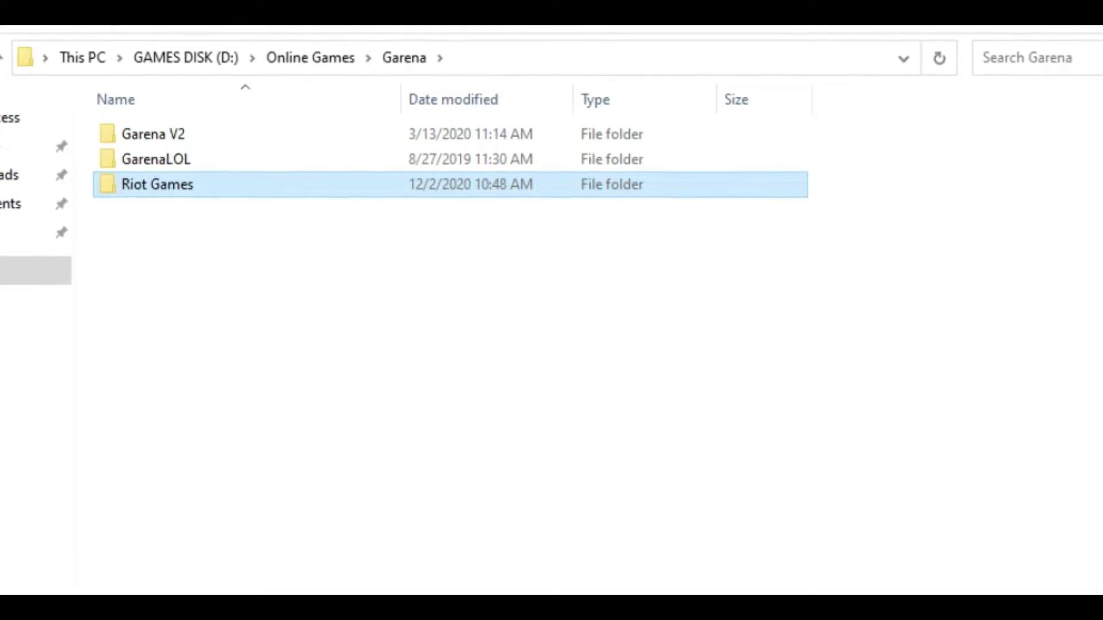
key("alt+Up")
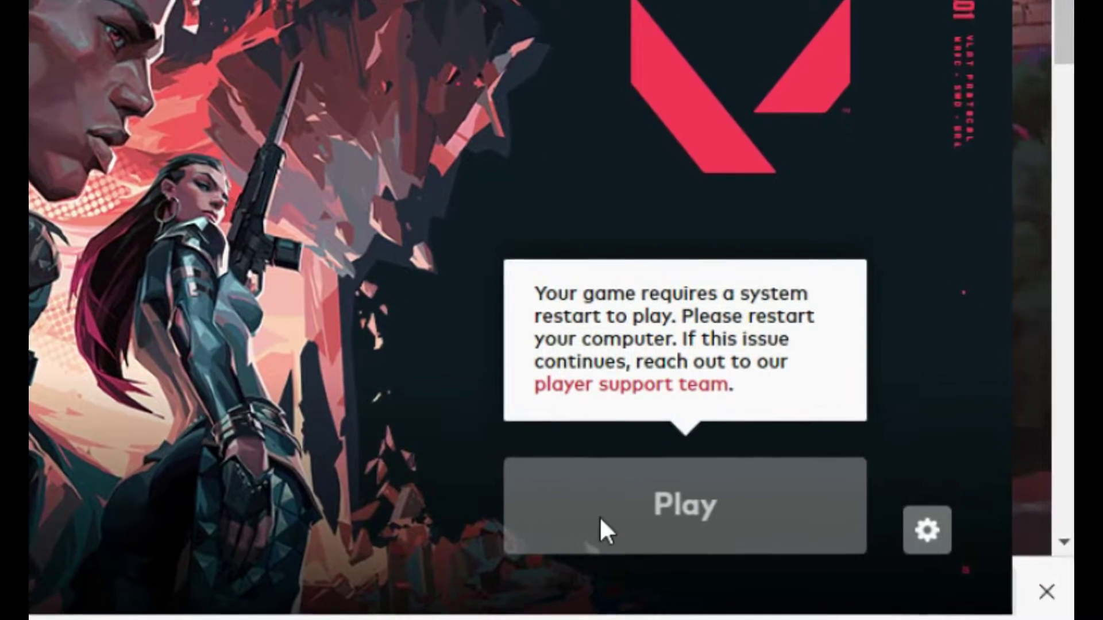
- Try launching VALORANT, then restart the computer from the Start menu power options
left_click(599, 508)
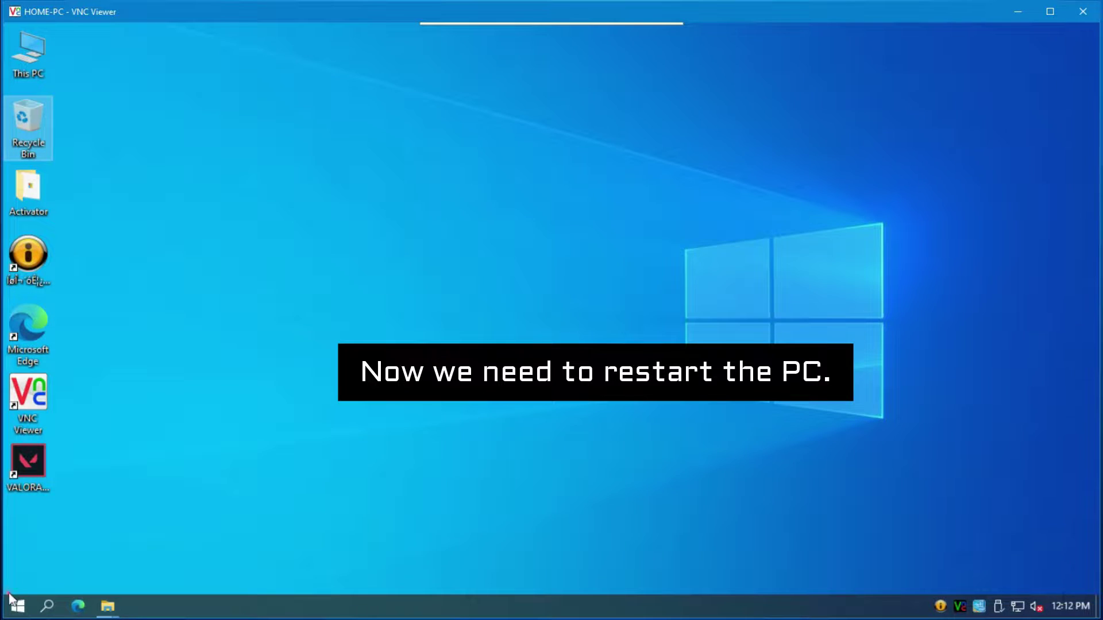
left_click(17, 606)
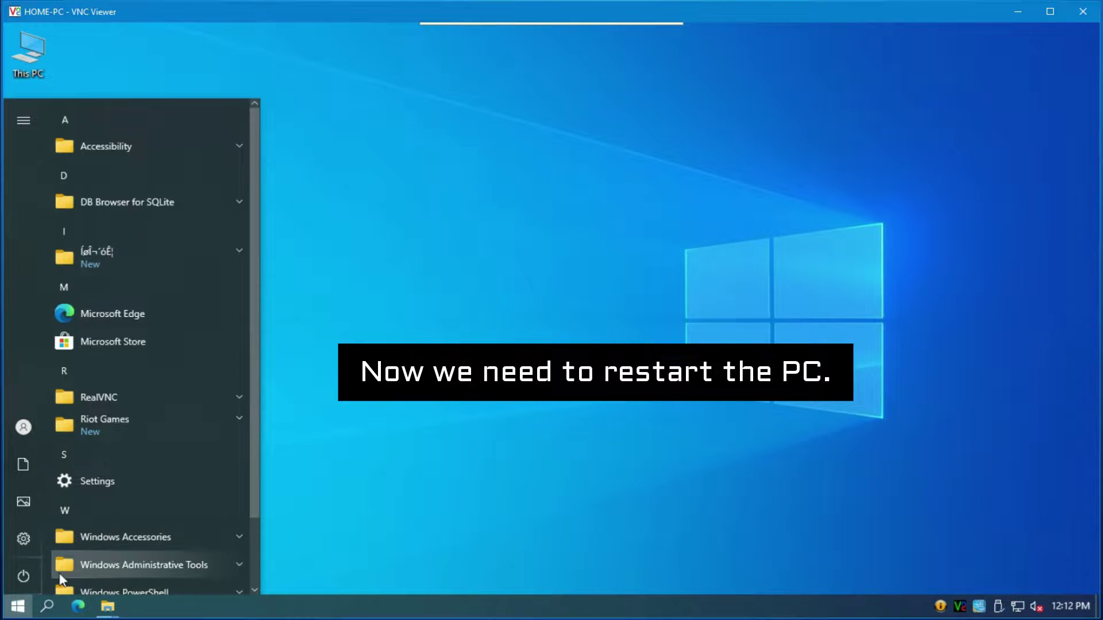
left_click(13, 576)
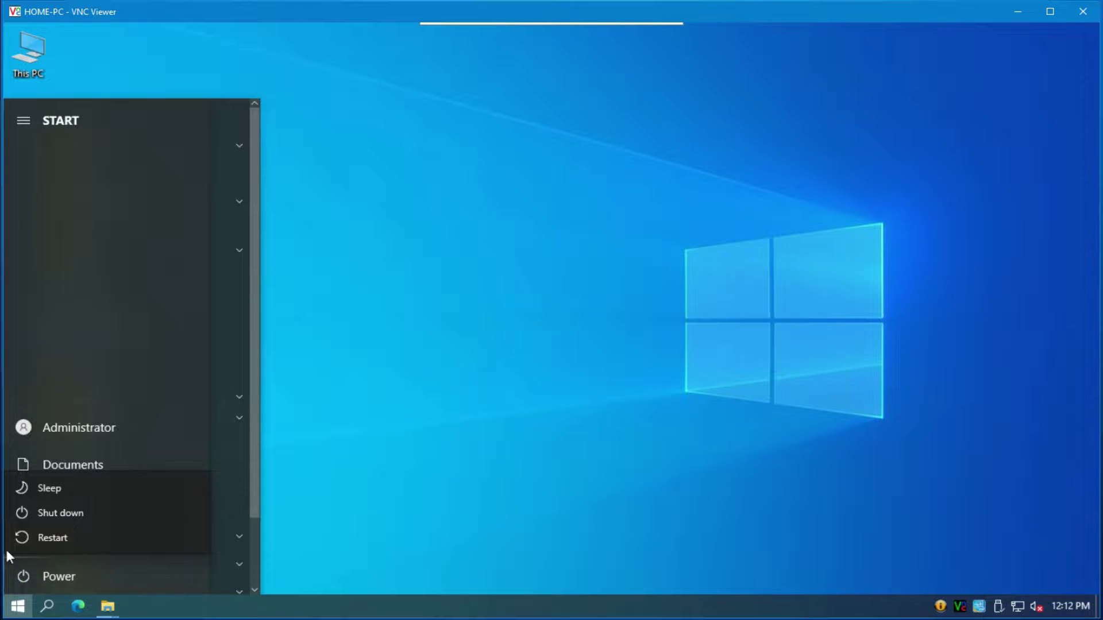
left_click(16, 540)
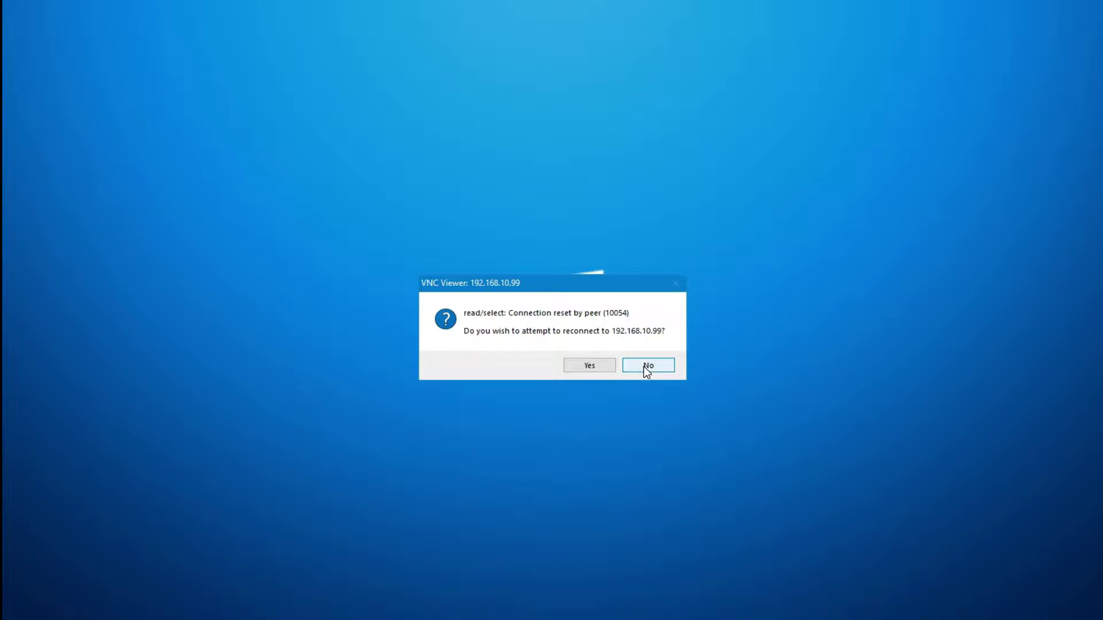
- Reconnect to HOME-PC, launch VALORANT from its desktop shortcut, refresh the desktop, and choose Google sign-in
left_click(597, 365)
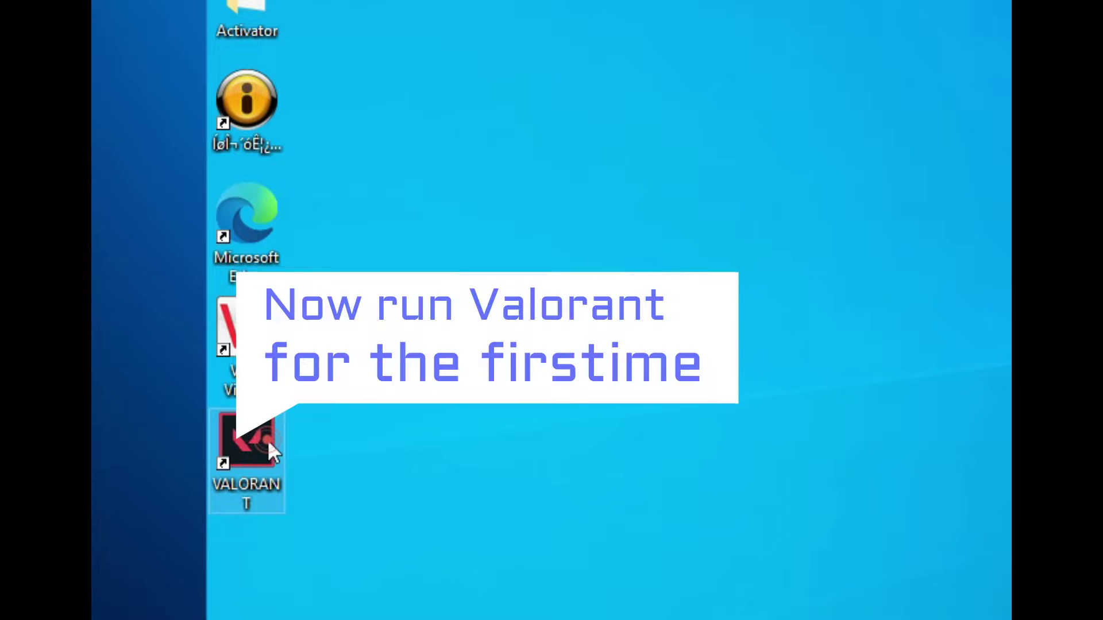
double_click(267, 440)
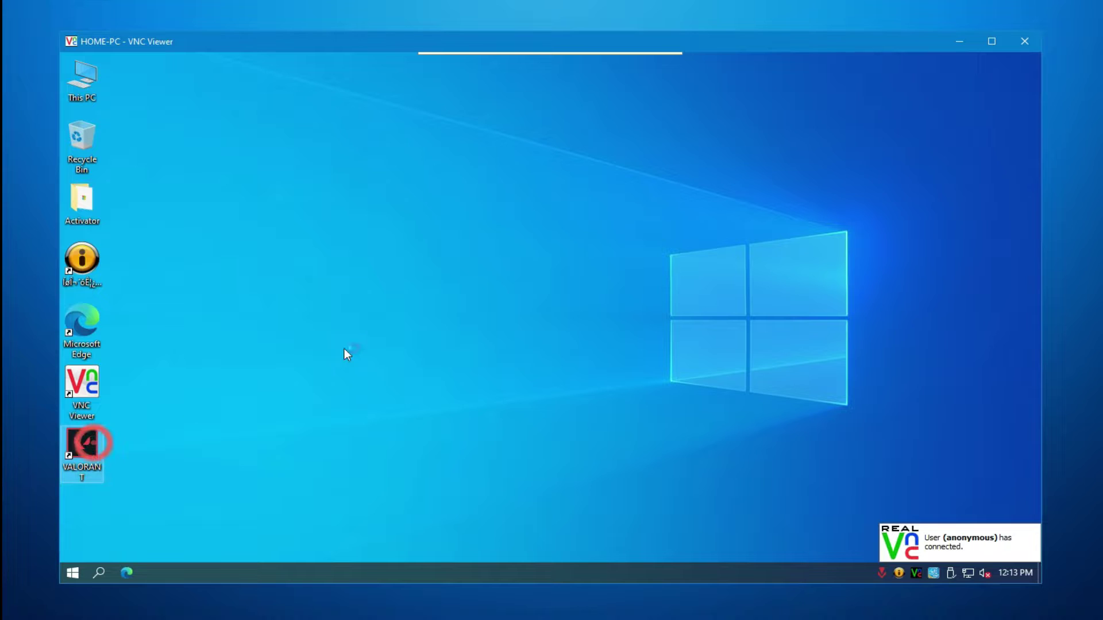
right_click(501, 211)
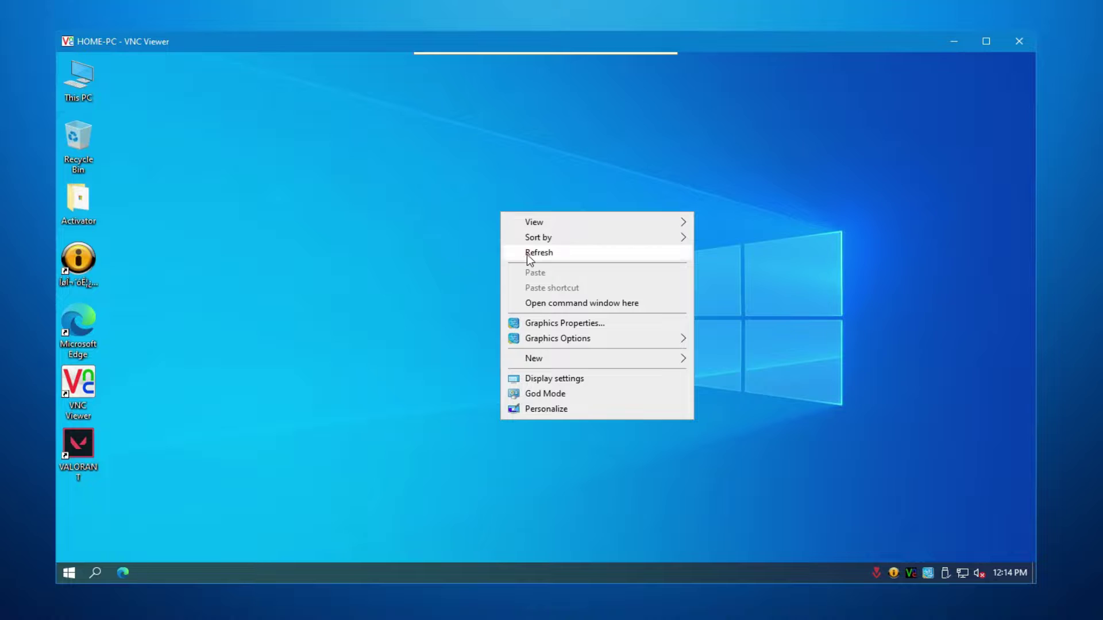
left_click(526, 252)
left_click(230, 313)
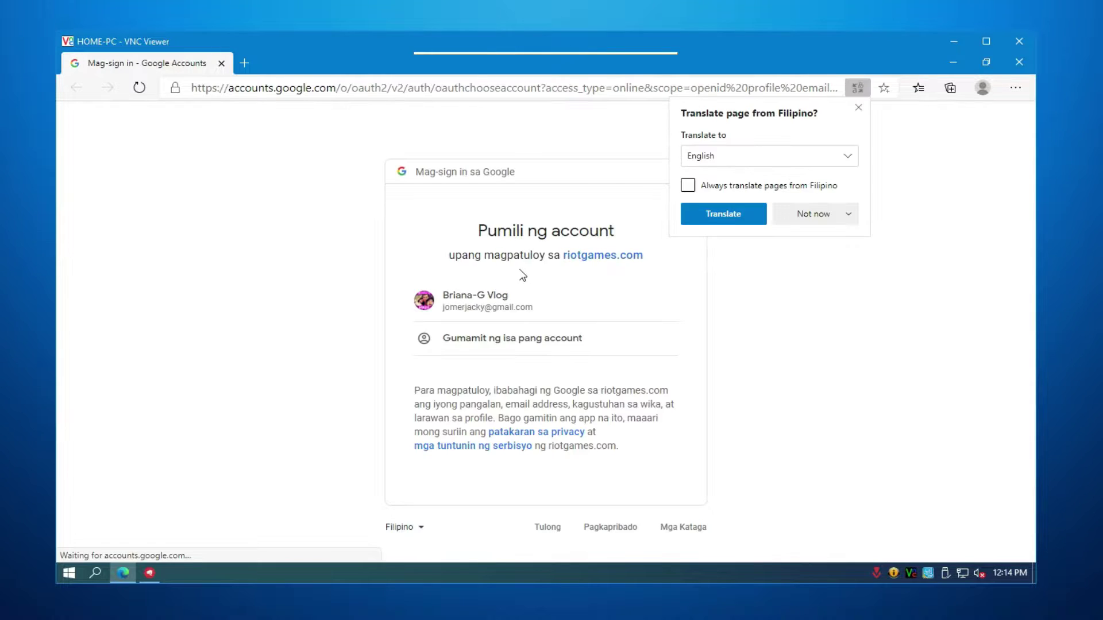
- Pick the Google account, allow the hand-off to Riot Client, and dismiss the DirectX Runtime error
left_click(496, 297)
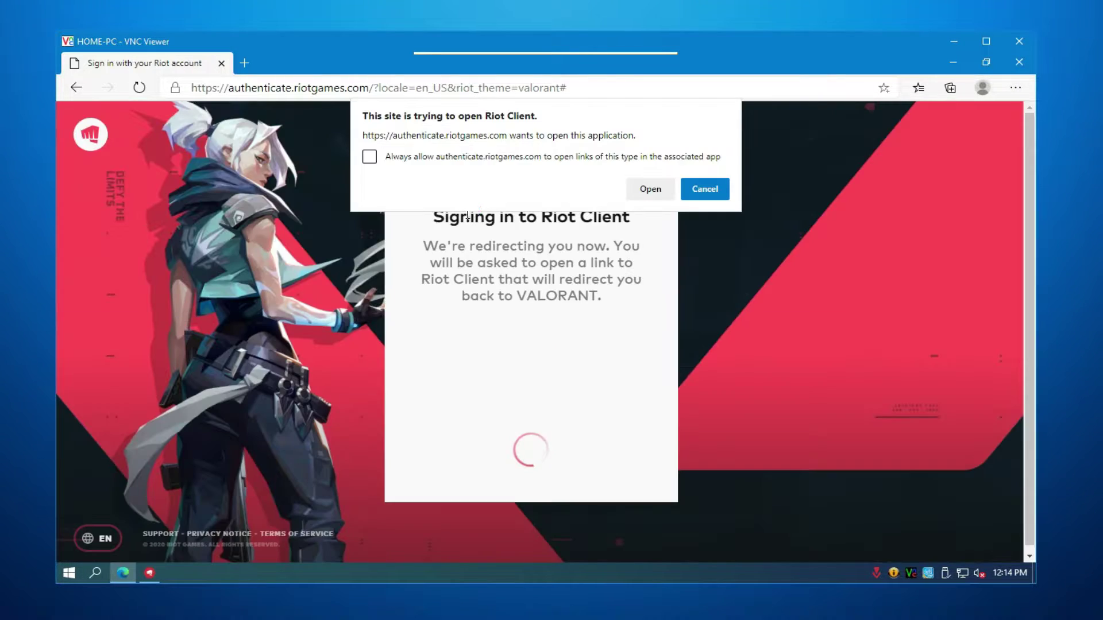
left_click(654, 189)
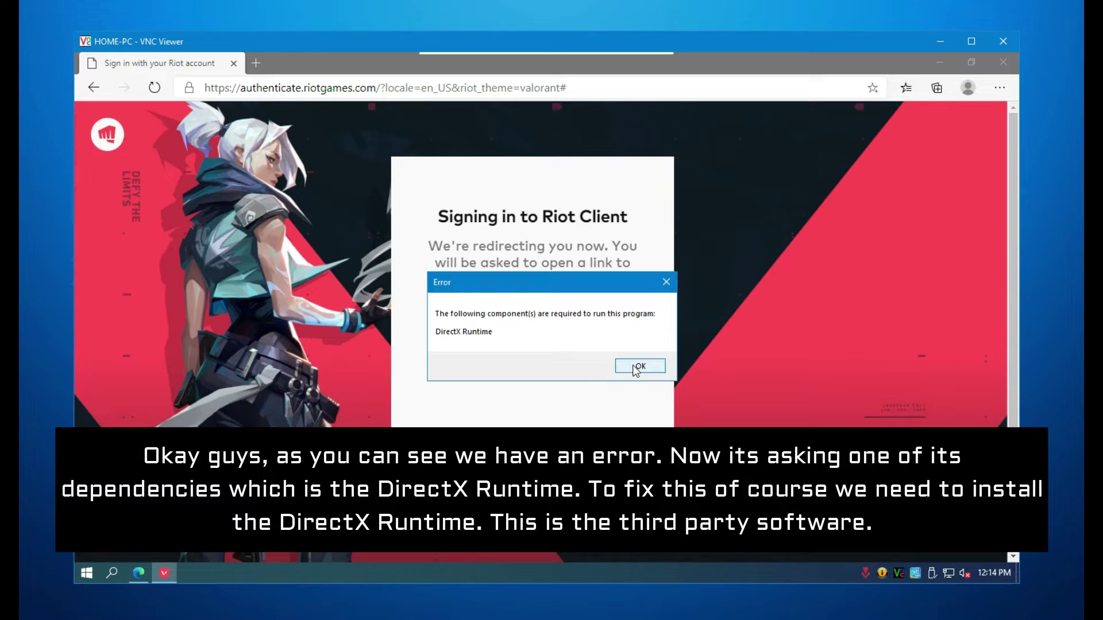
left_click(743, 408)
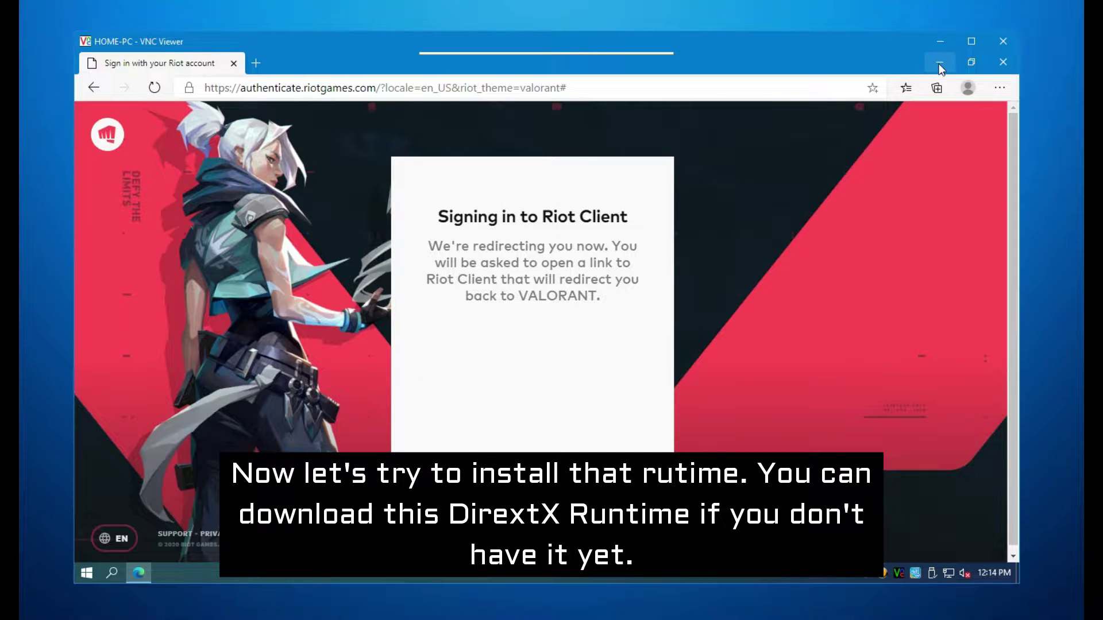
- Run aio-runtimes_v2.4.0.exe from E:\DISKLESS PRERIQUIESIT\Admin911\01. Install Me\Runtimes and install the runtimes
left_click(939, 63)
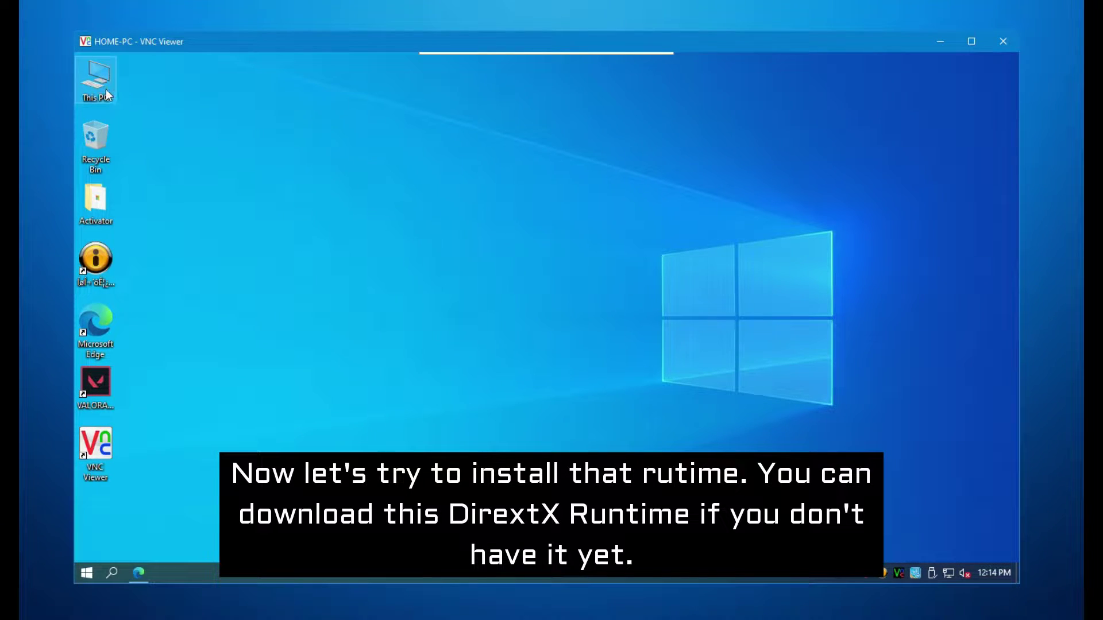
double_click(107, 94)
left_click(552, 230)
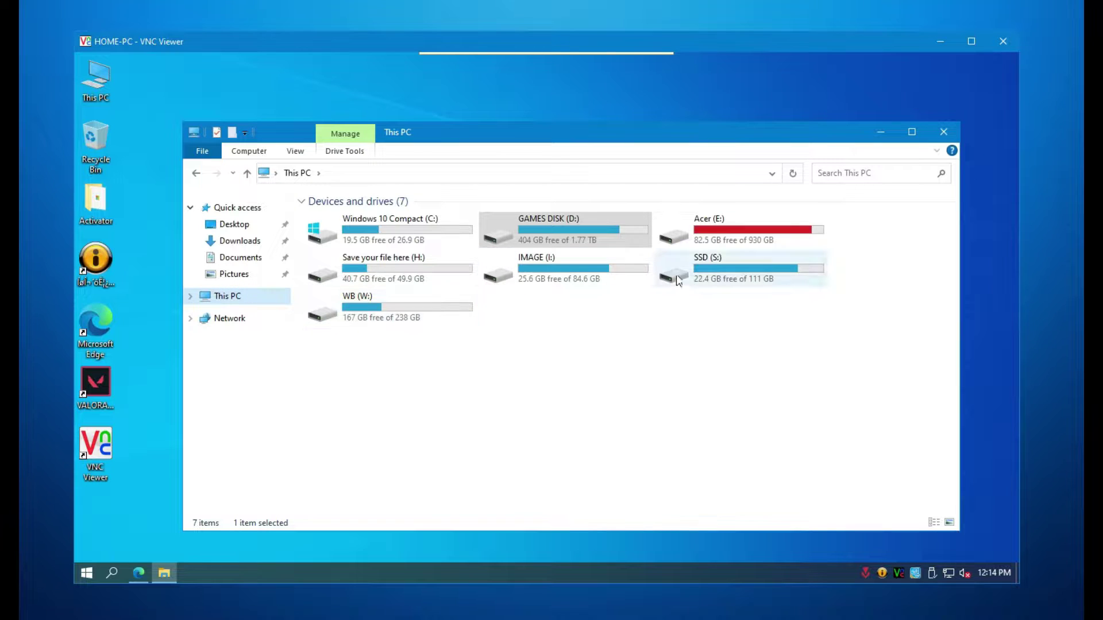
double_click(678, 232)
double_click(345, 348)
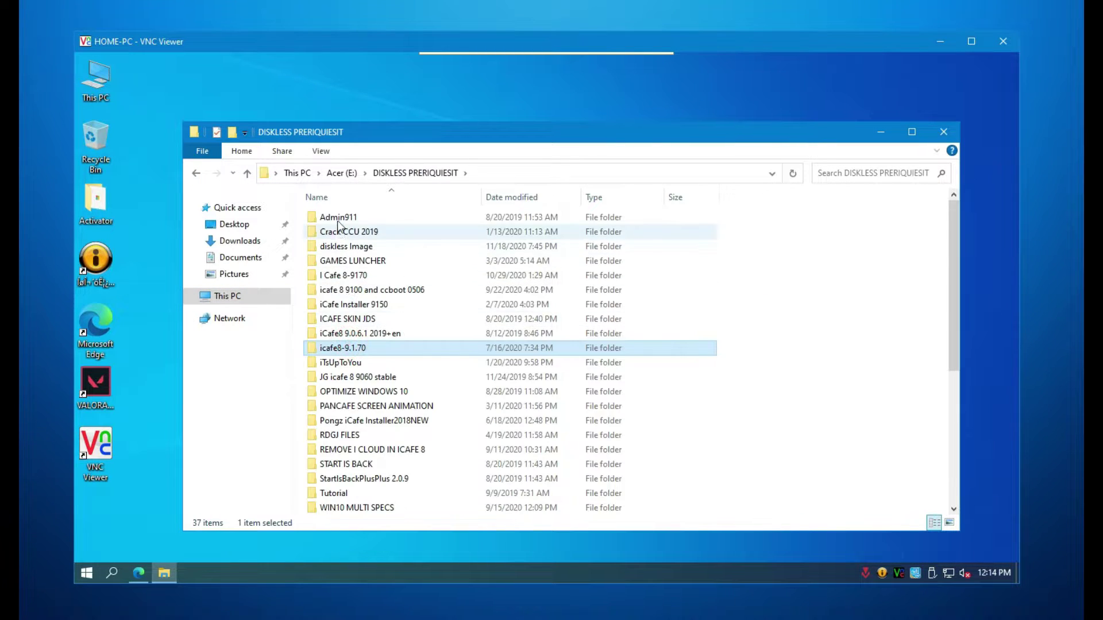
double_click(339, 218)
double_click(338, 221)
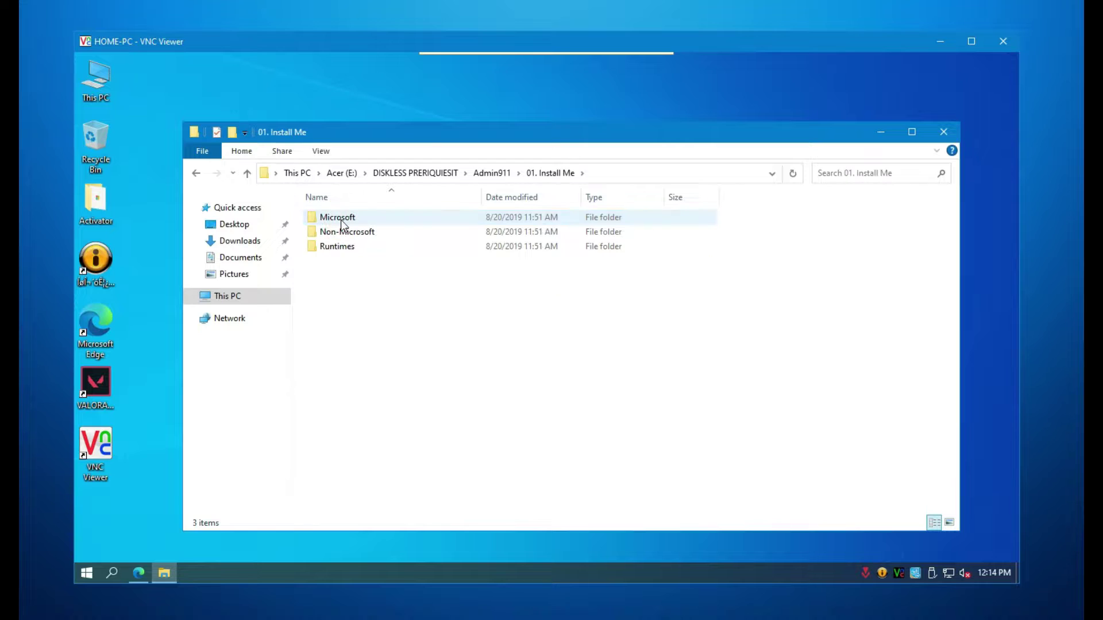
double_click(352, 247)
double_click(362, 220)
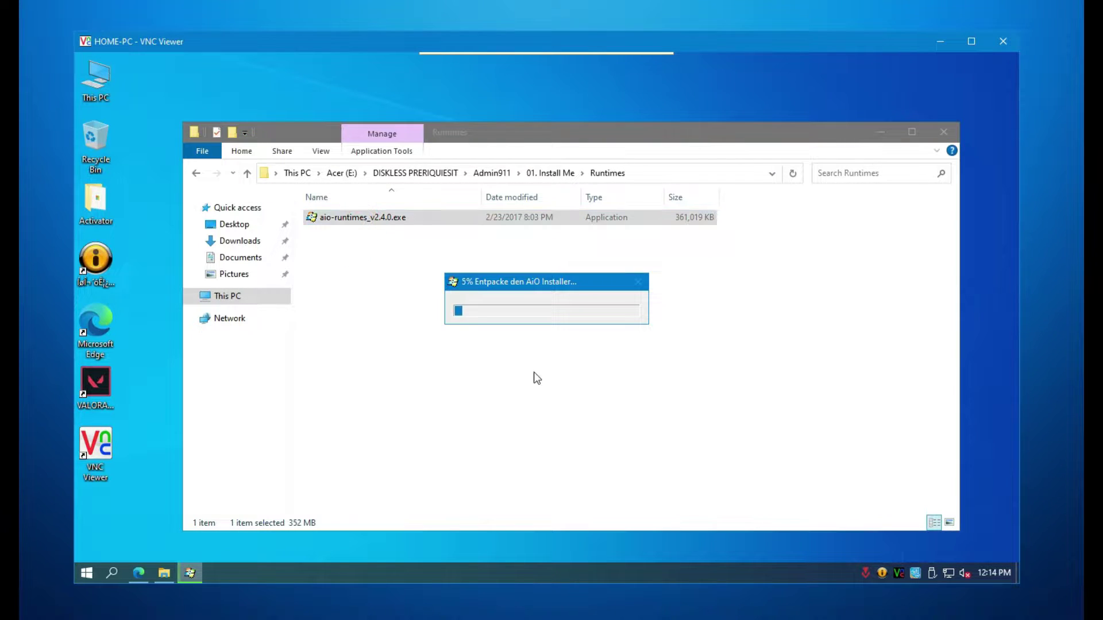
left_click(273, 537)
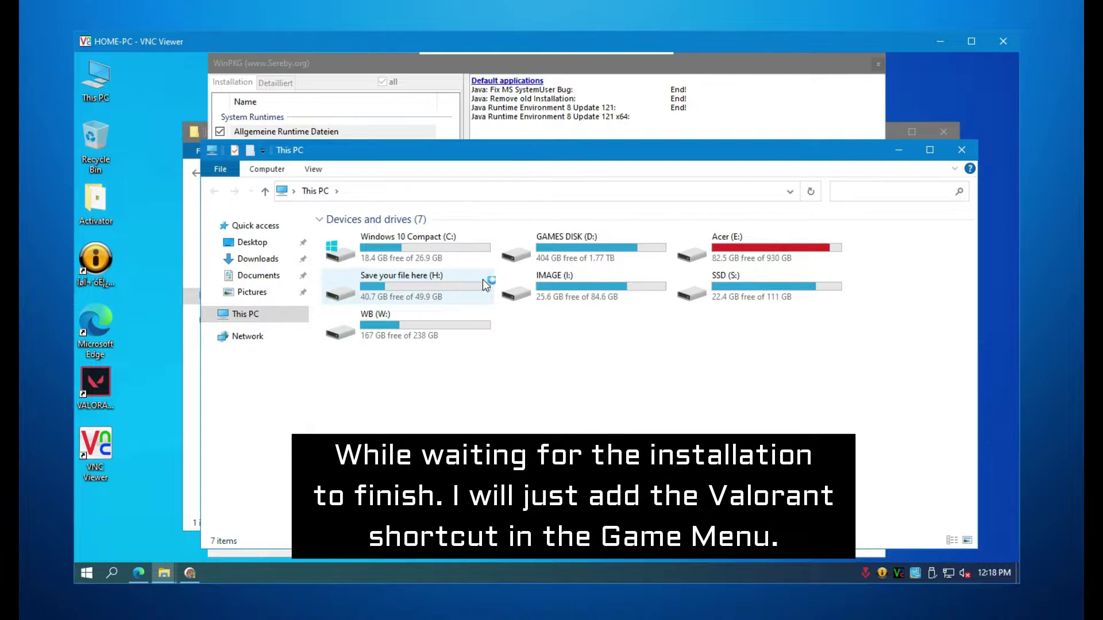
- In D:\Game Menu Final, run Game Menu.exe to check it, then launch SyncExp.exe
double_click(523, 247)
left_click(374, 323)
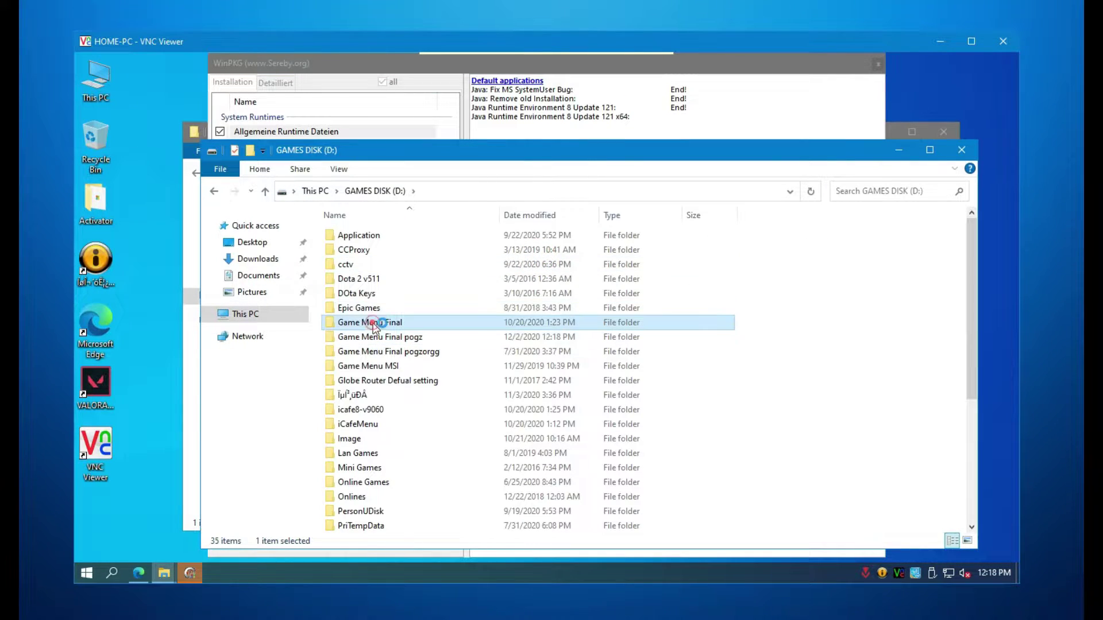
double_click(373, 323)
double_click(371, 483)
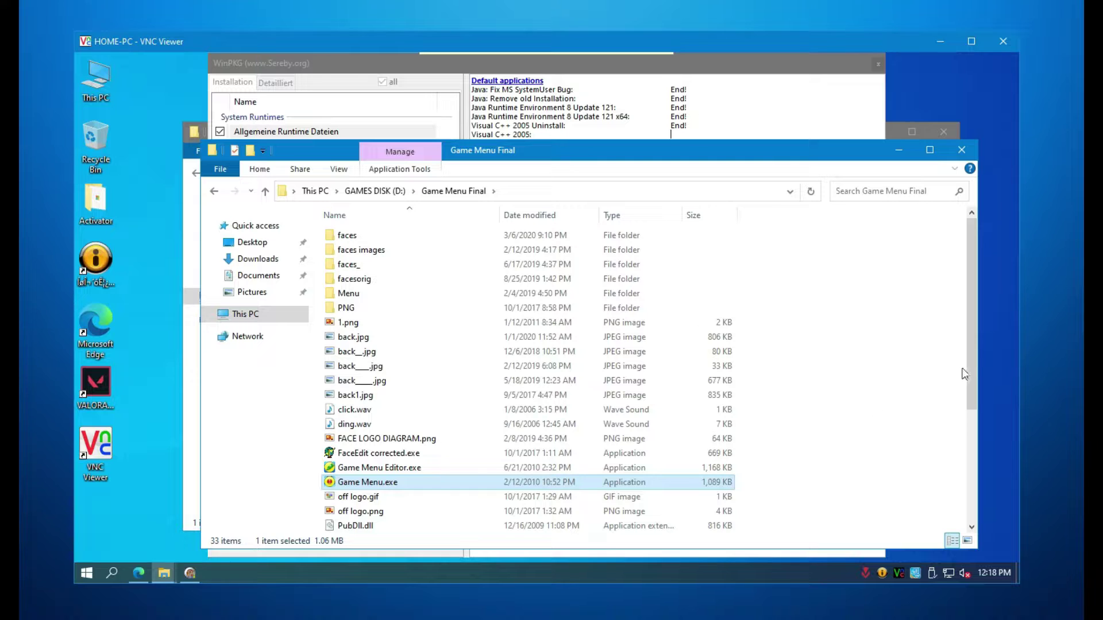
left_click_drag(970, 374, 962, 486)
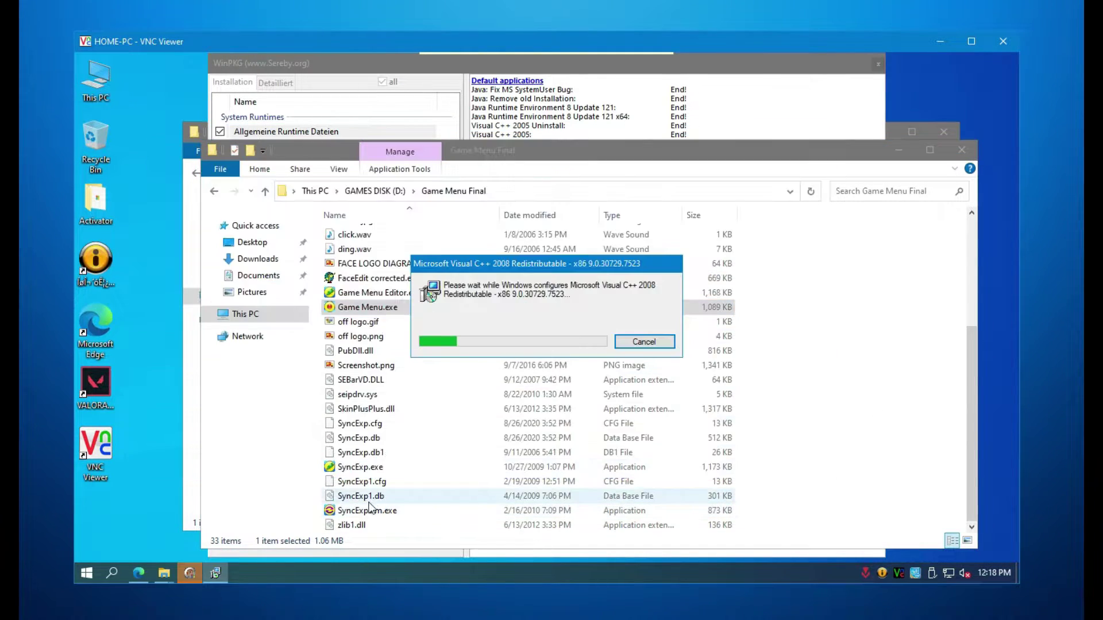
left_click(359, 468)
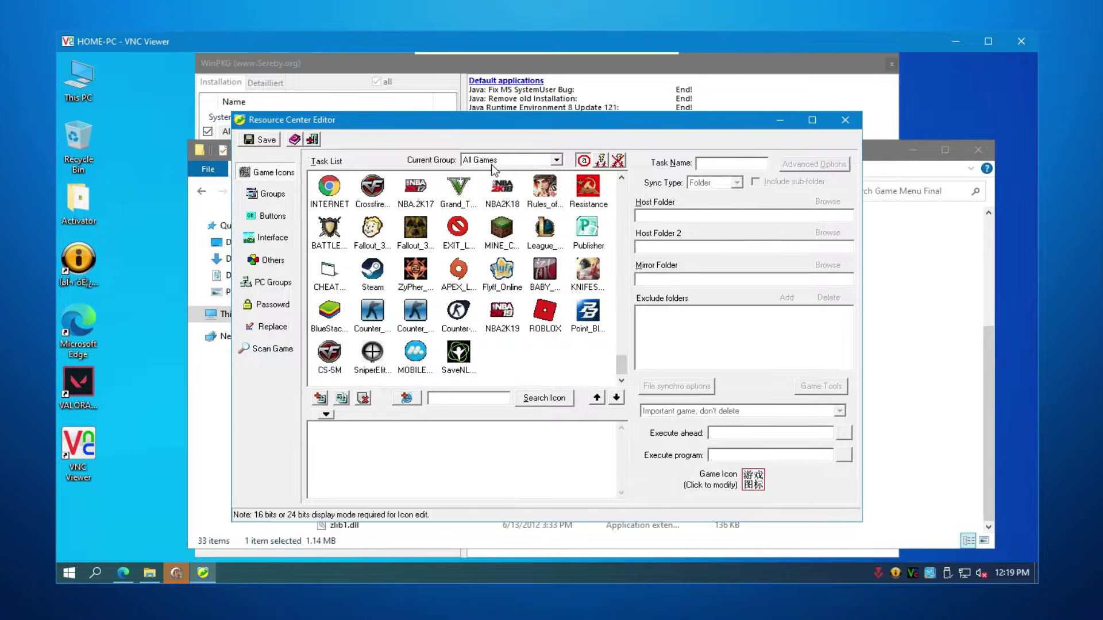
- Put the VALORANT task in the Online Games group and save the Resource Center configuration
left_click(491, 160)
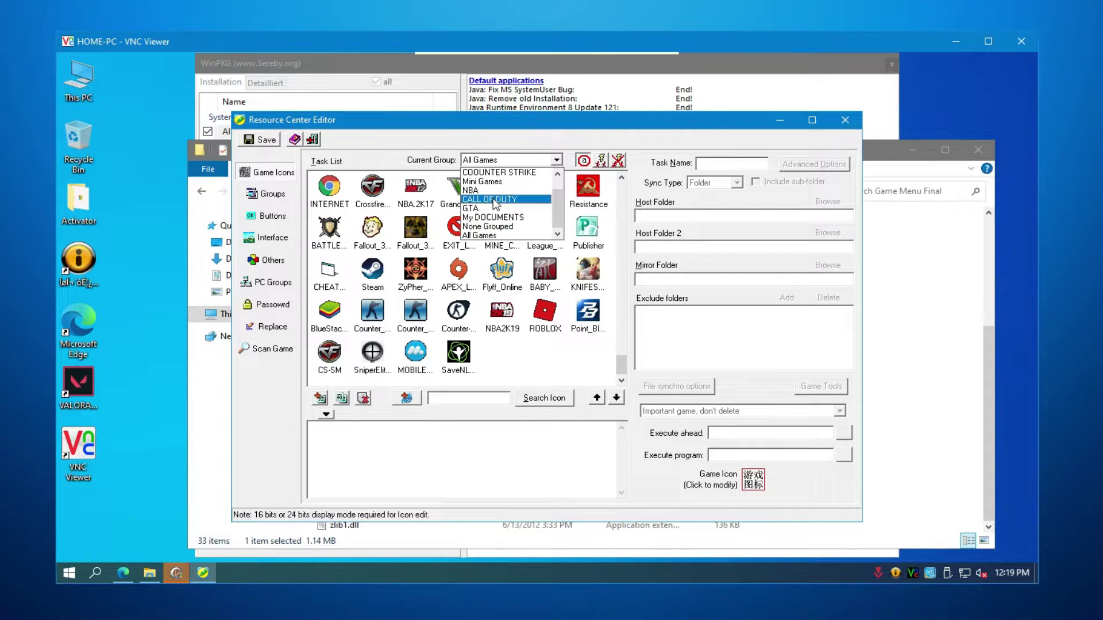
left_click(523, 209)
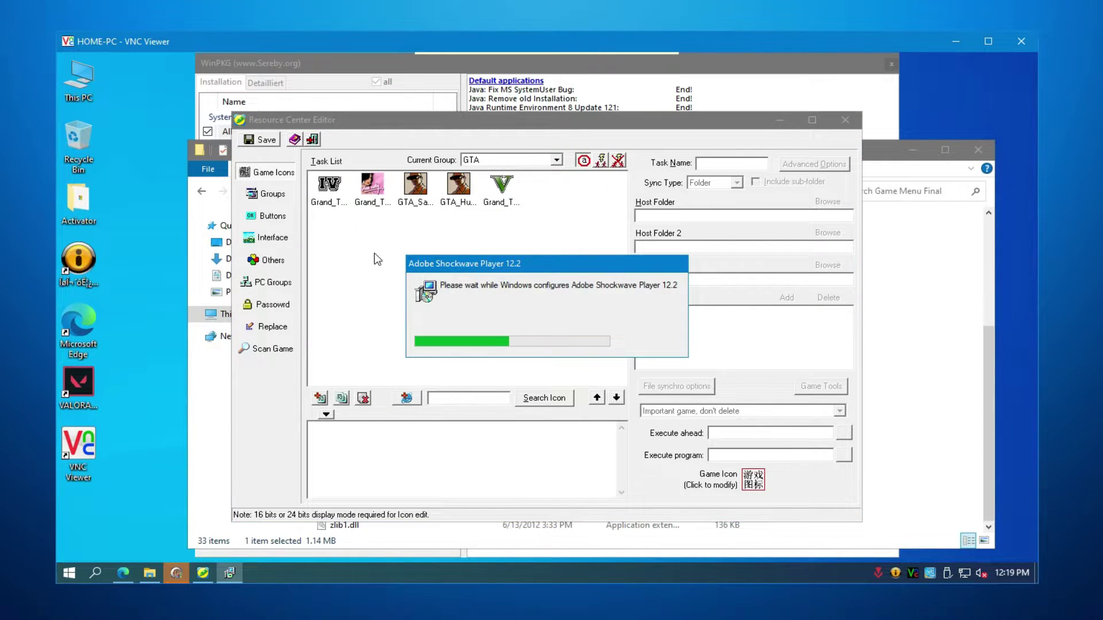
left_click(556, 160)
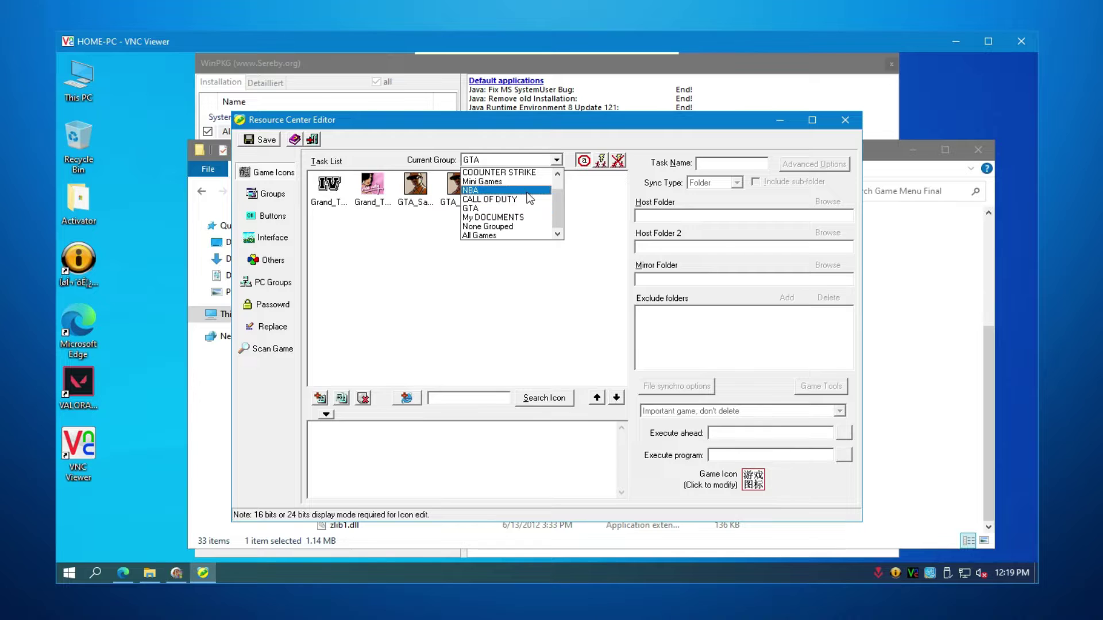
left_click_drag(556, 217, 556, 207)
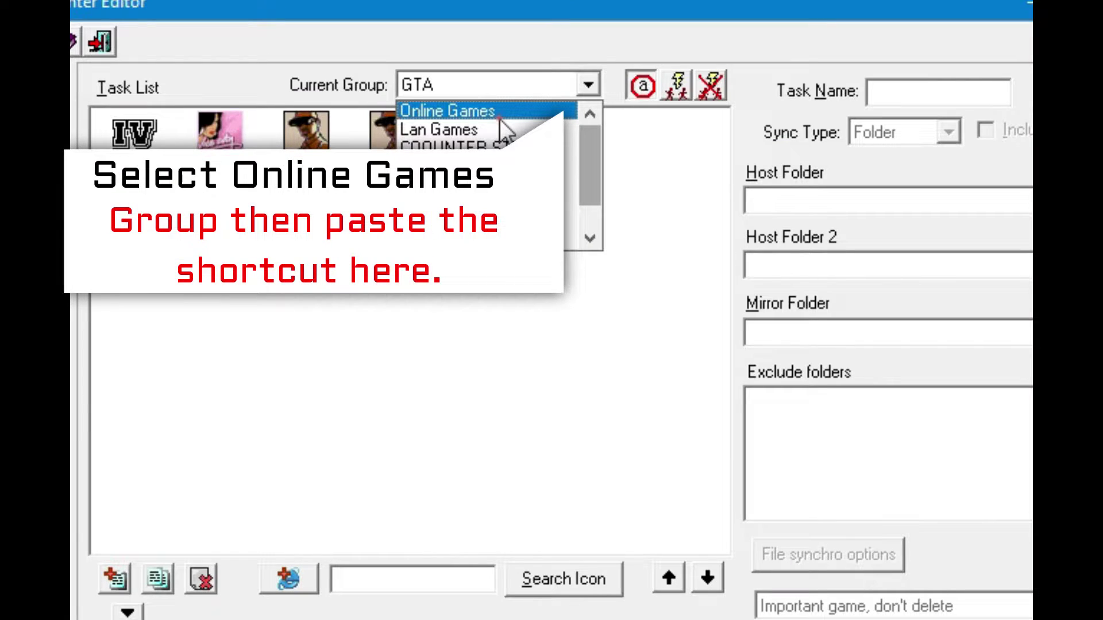
left_click(499, 118)
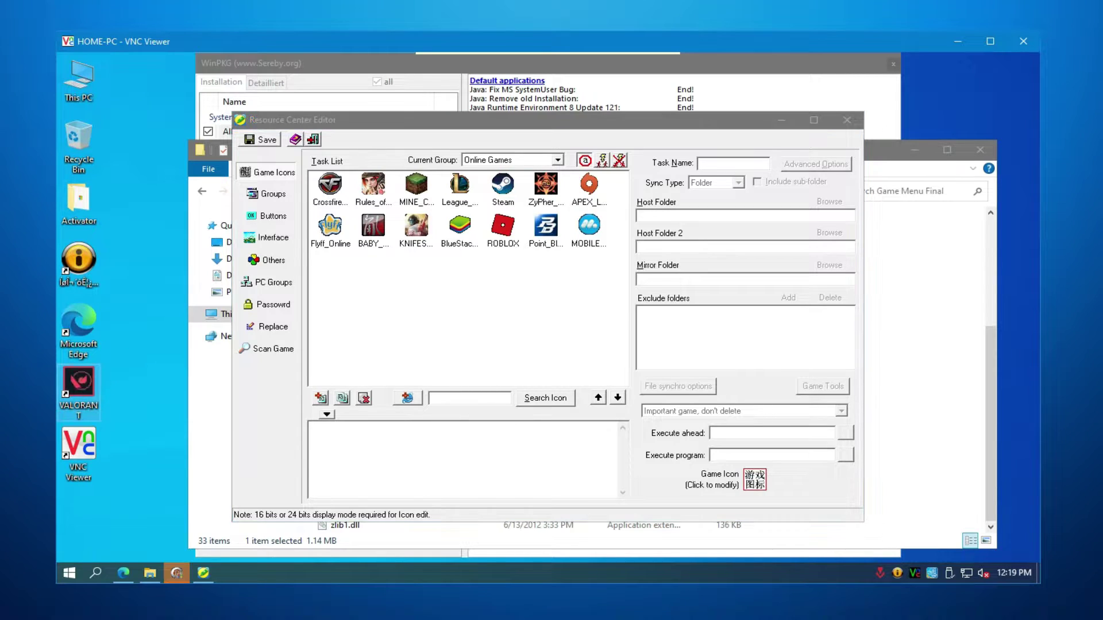
left_click(262, 139)
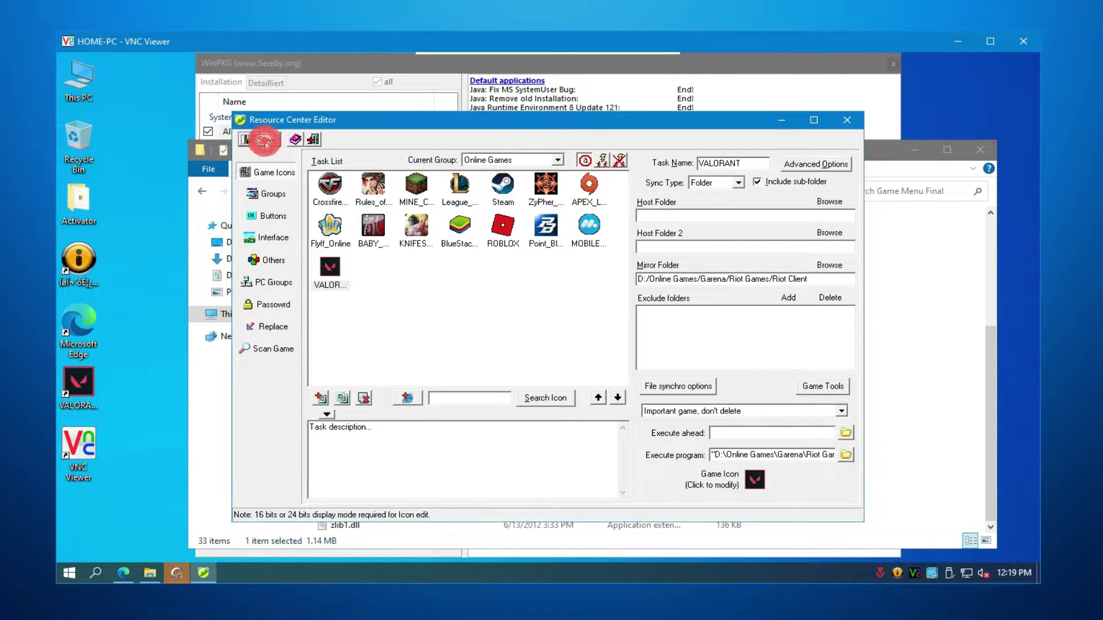
left_click(846, 119)
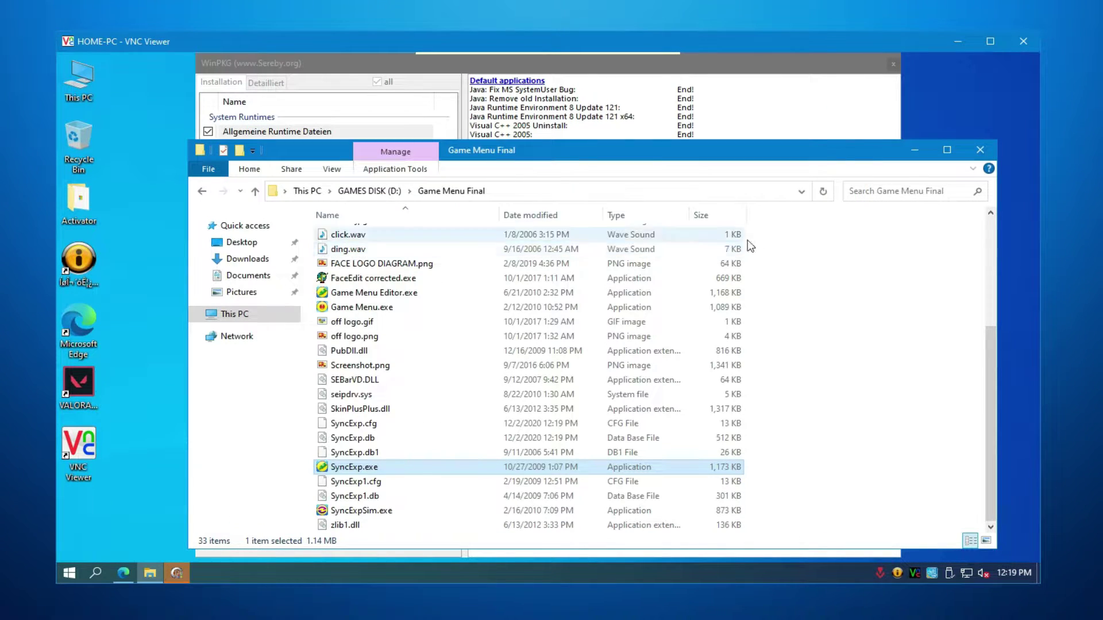
- Copy Install VALORANT.exe from the Downloads folder
left_click(979, 150)
key("super+e")
left_click(247, 239)
left_click(313, 238)
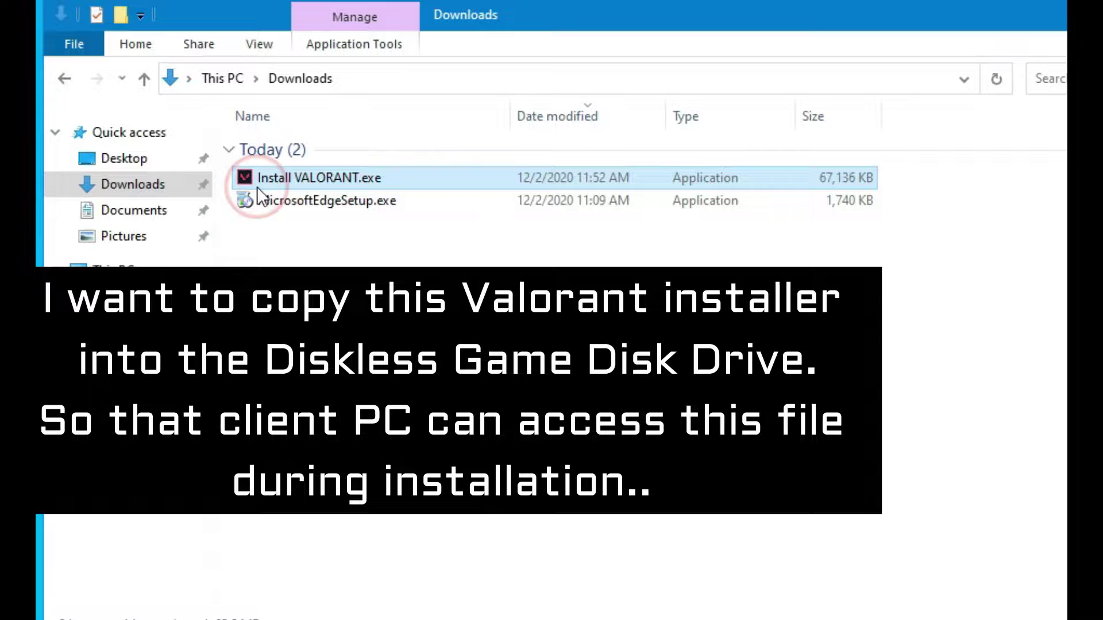
right_click(256, 185)
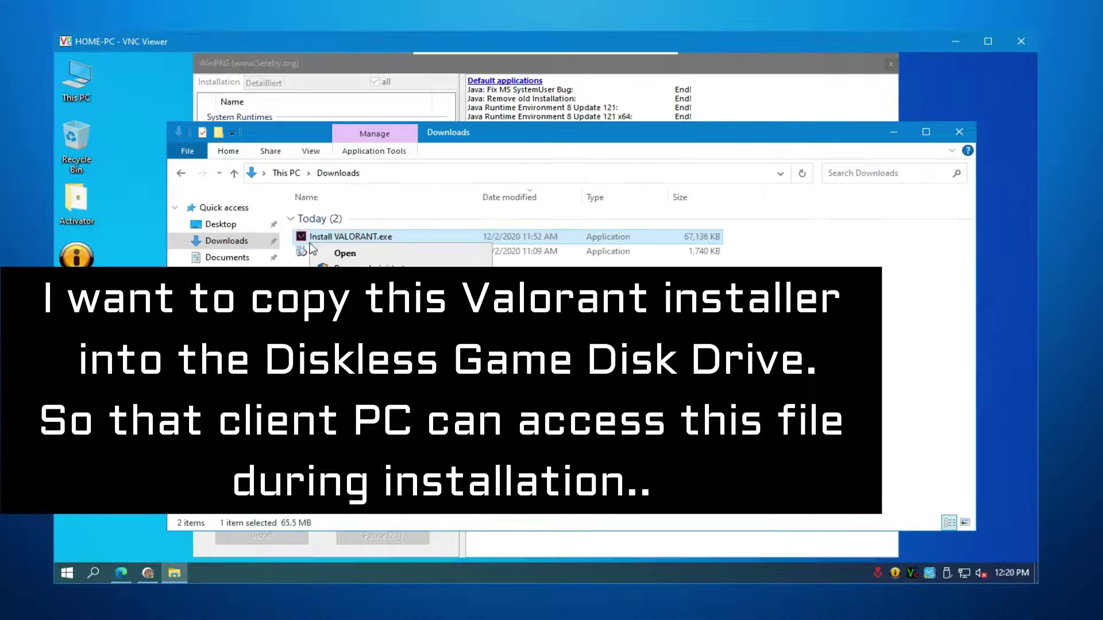
left_click(299, 476)
- Paste the VALORANT installer into D:\Application on GAMES DISK and check it's there
left_click(114, 270)
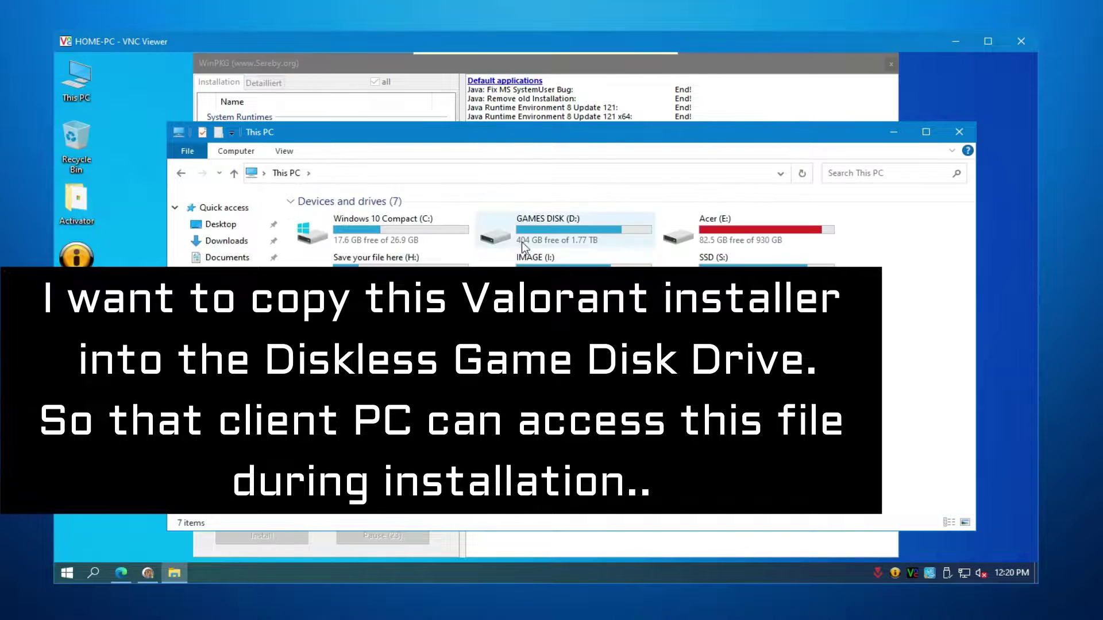
double_click(524, 247)
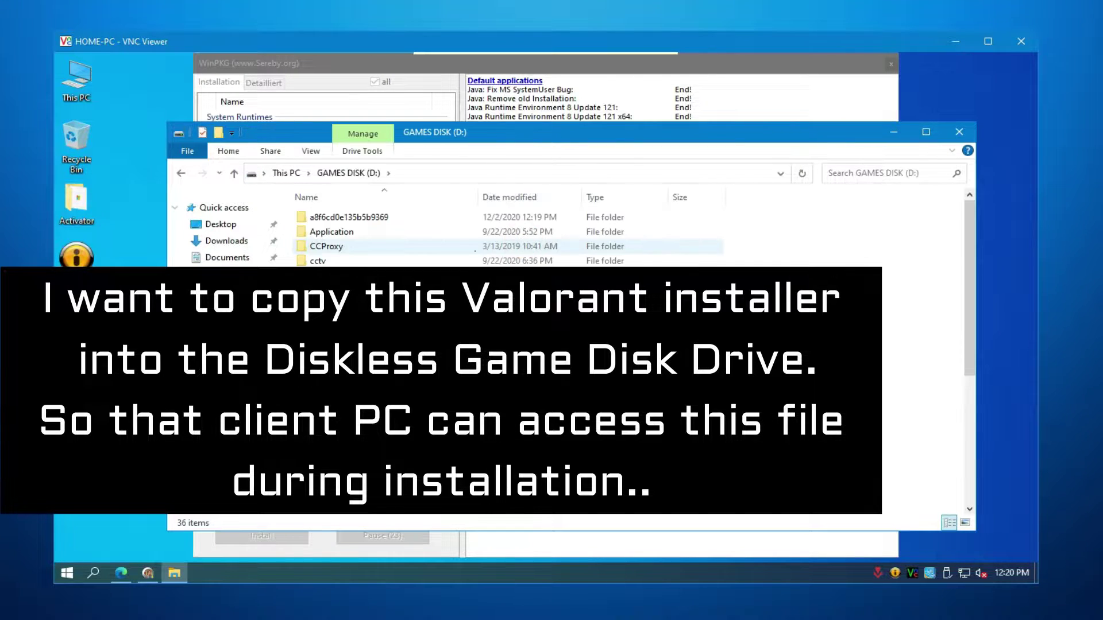
double_click(342, 233)
right_click(807, 264)
left_click(913, 357)
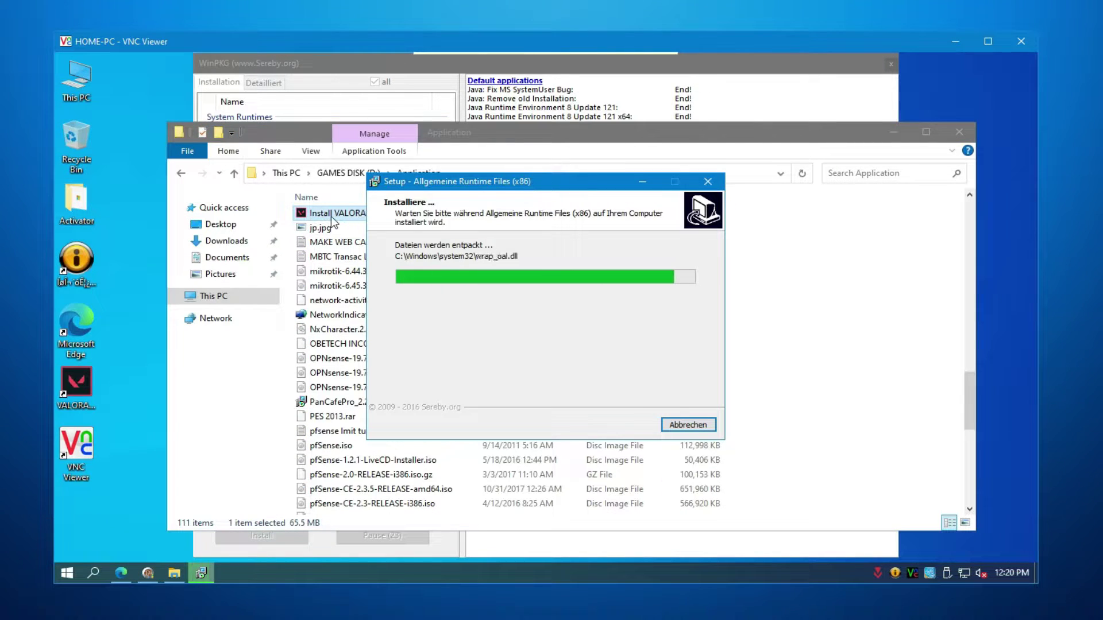
left_click(822, 319)
left_click(336, 213)
left_click(959, 132)
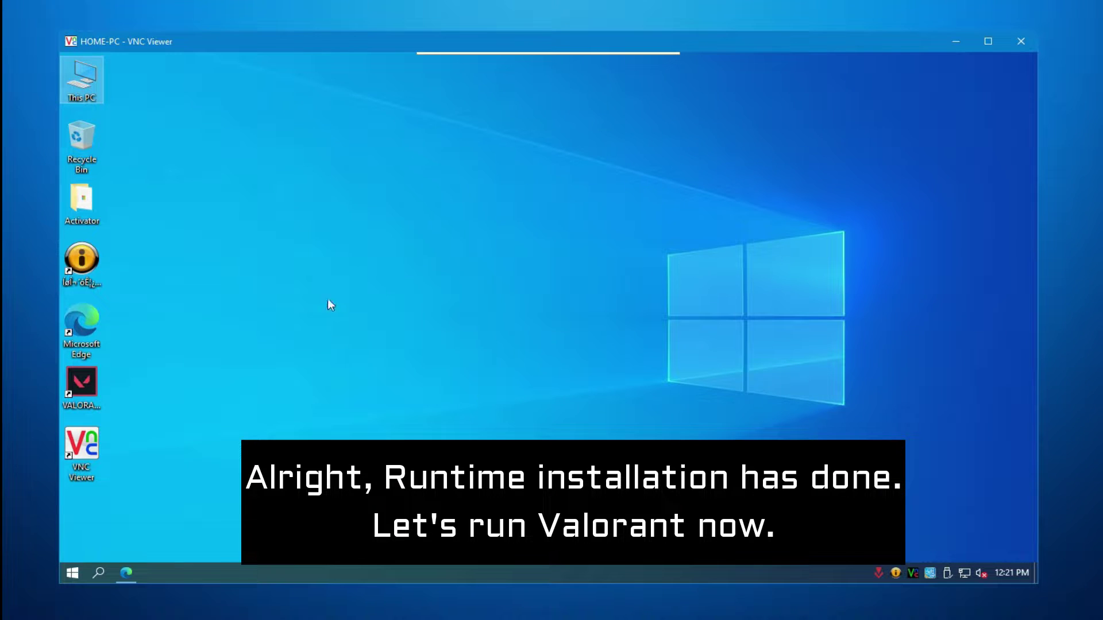
- Refresh the desktop twice and check the VALORANT shortcut on it
right_click(329, 282)
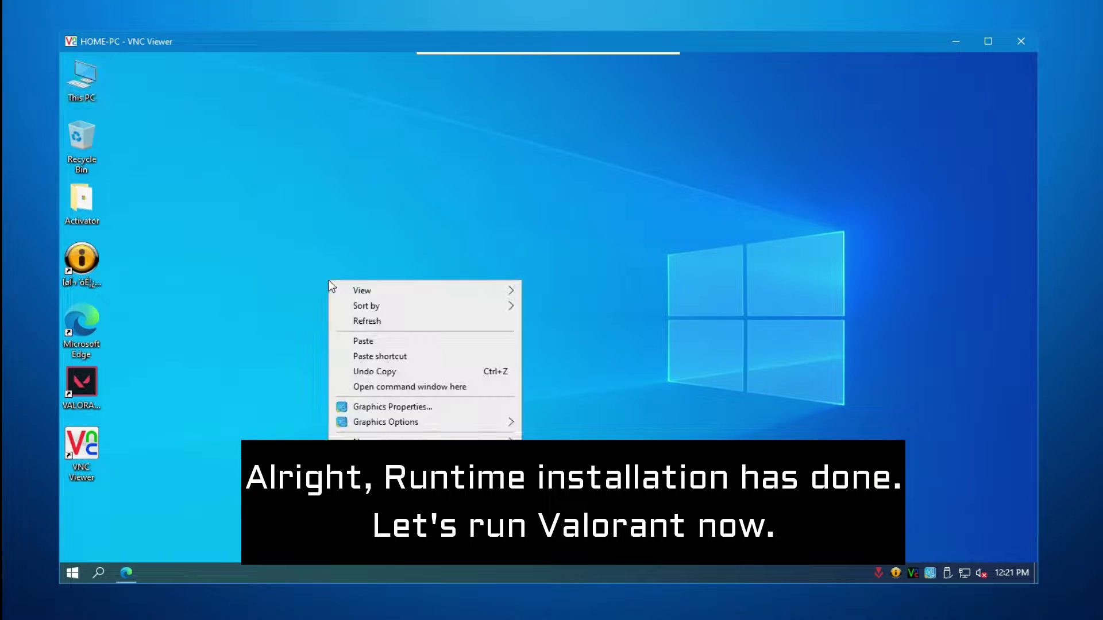
left_click(351, 320)
right_click(336, 272)
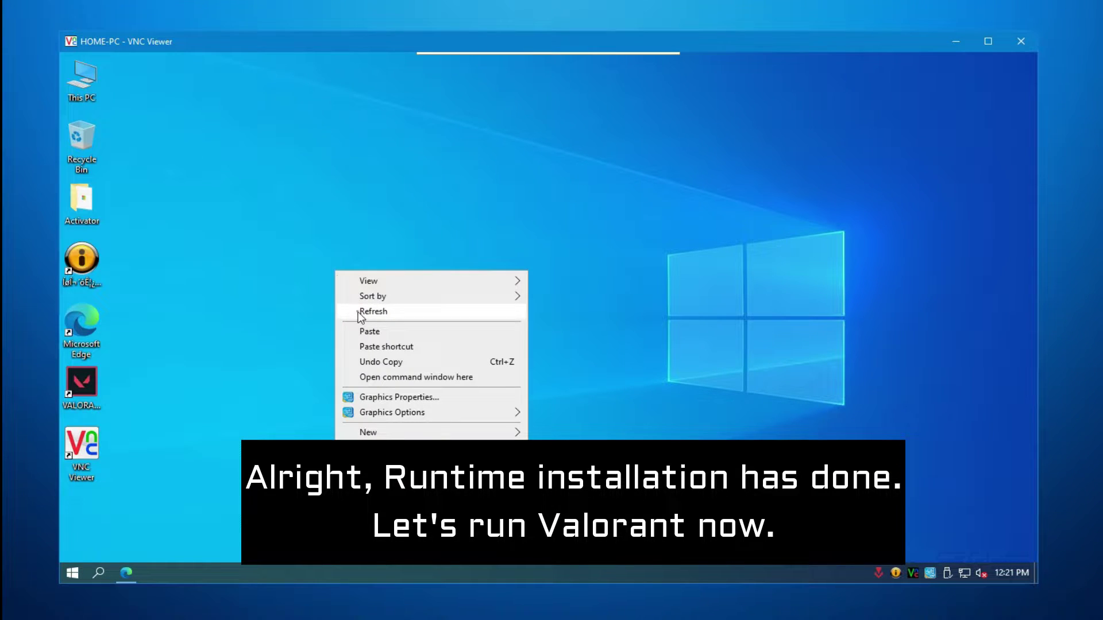
left_click(358, 313)
left_click(85, 380)
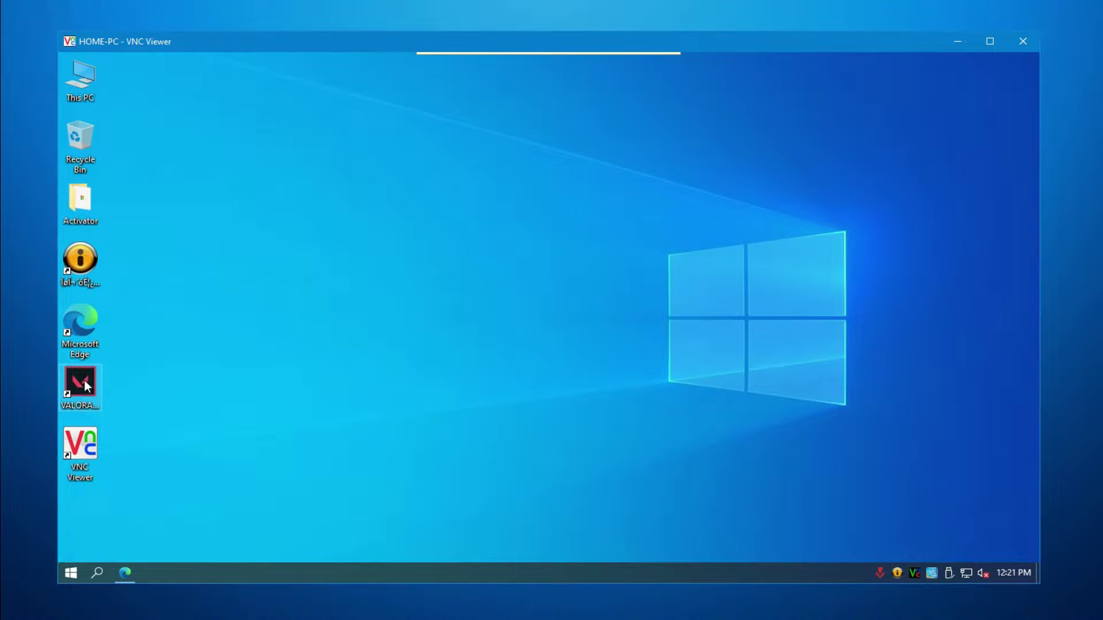
left_click(406, 395)
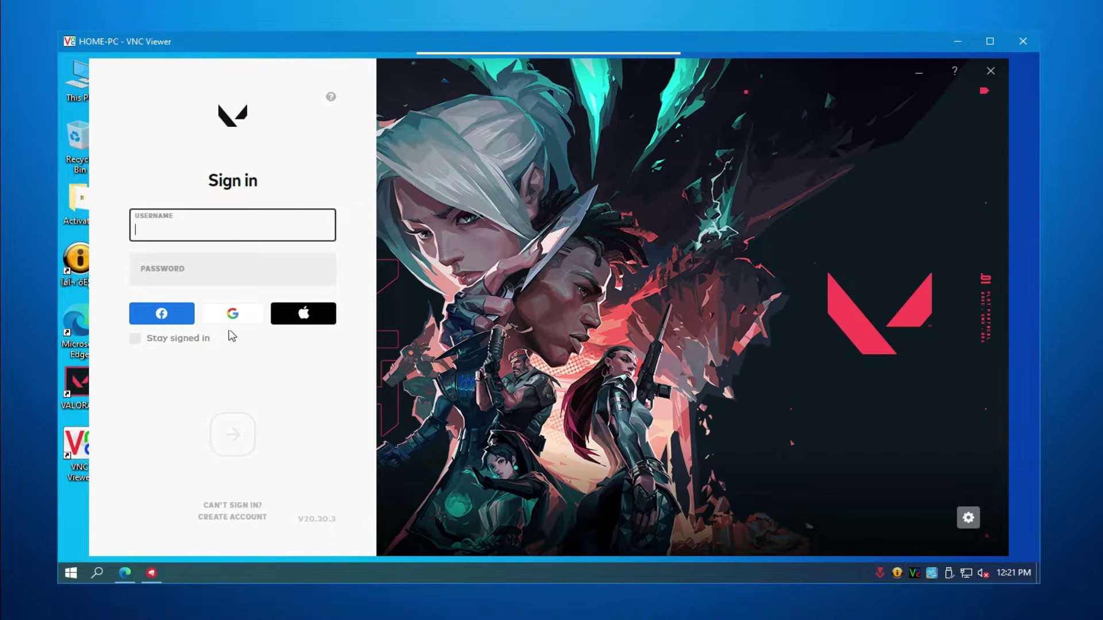
- Sign in to Riot with the Google account, then close Edge and refresh the desktop
left_click(232, 315)
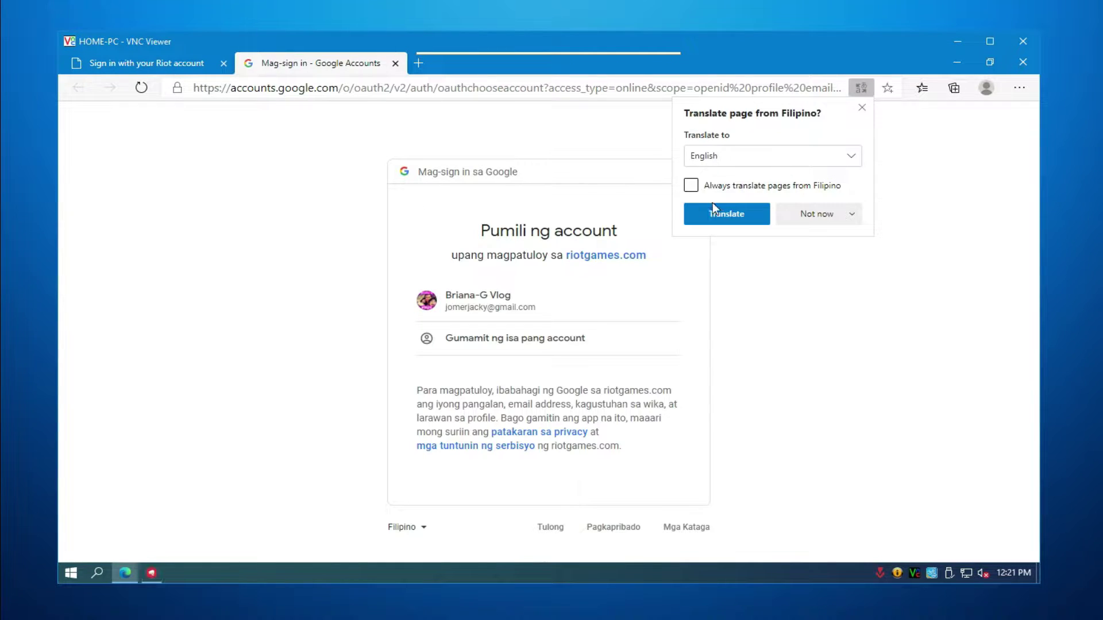
left_click(512, 304)
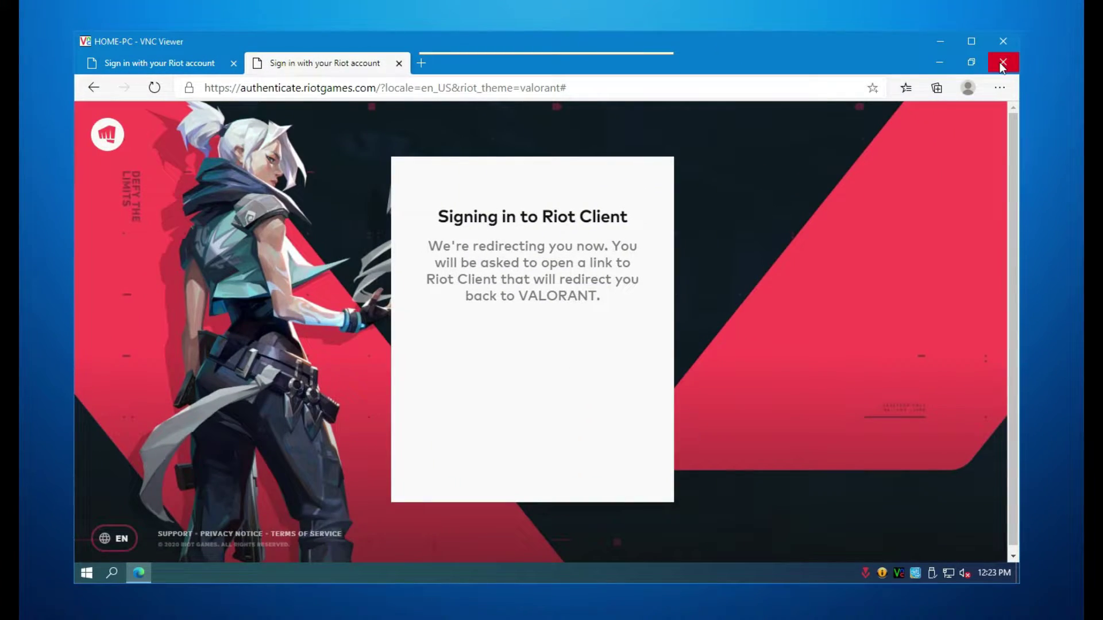
left_click(1002, 63)
right_click(394, 247)
left_click(413, 279)
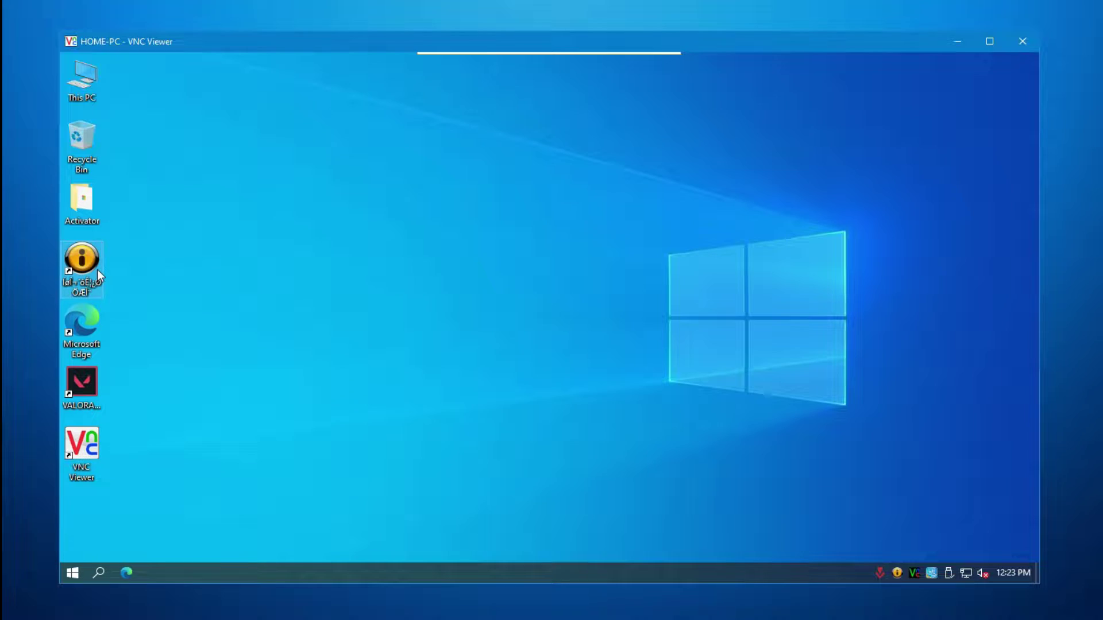
- Launch the iCafe8 console, confirm the login, and select PC-07 in Client Manage
double_click(105, 249)
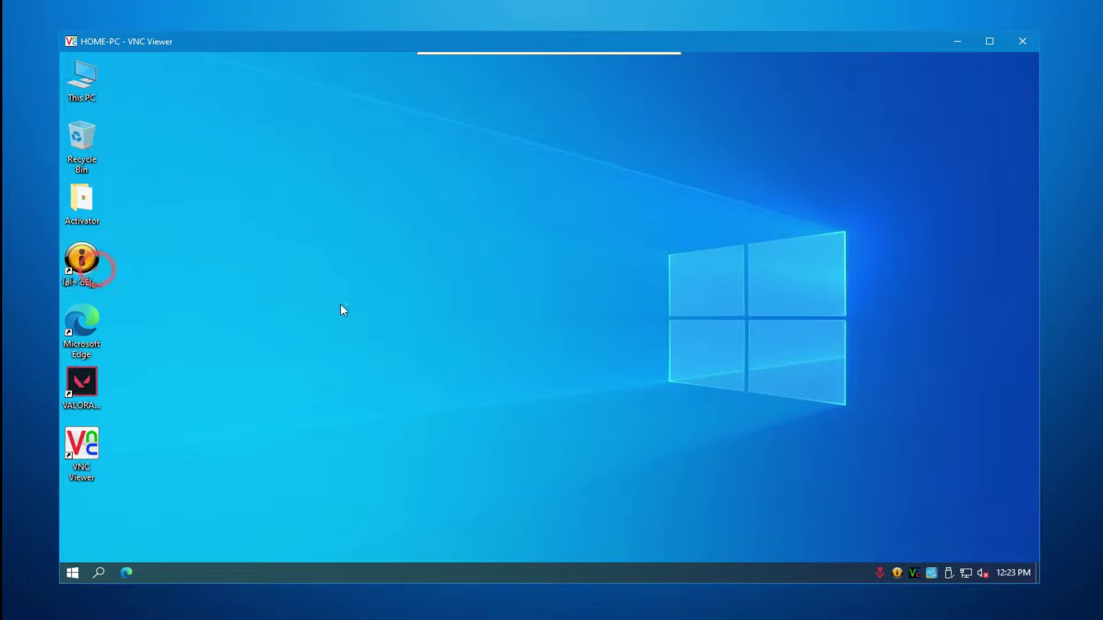
left_click(917, 409)
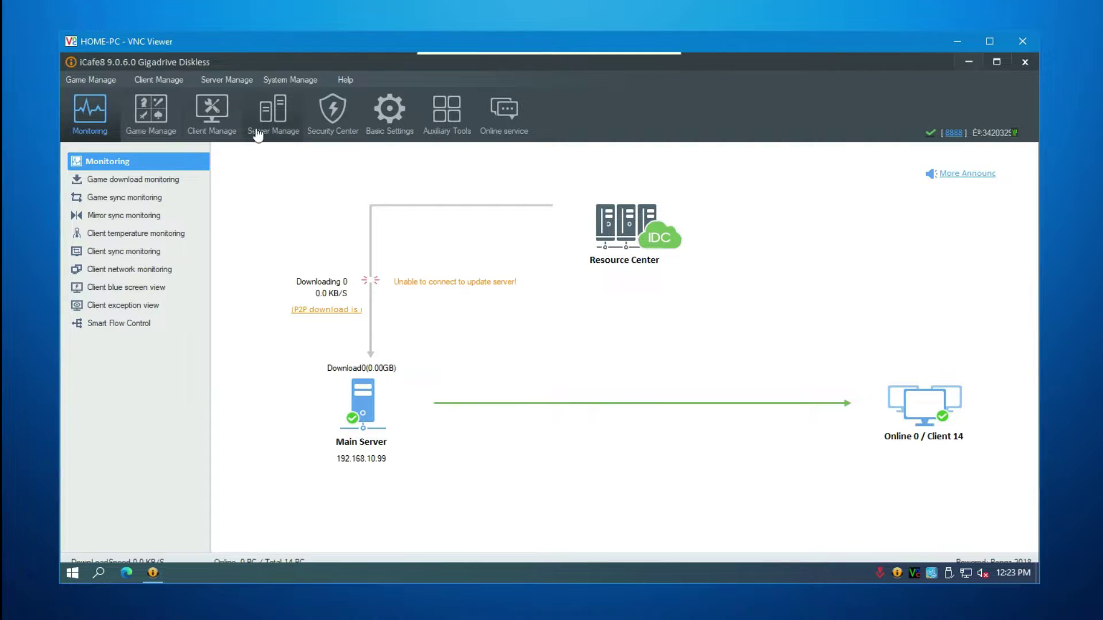
left_click(213, 115)
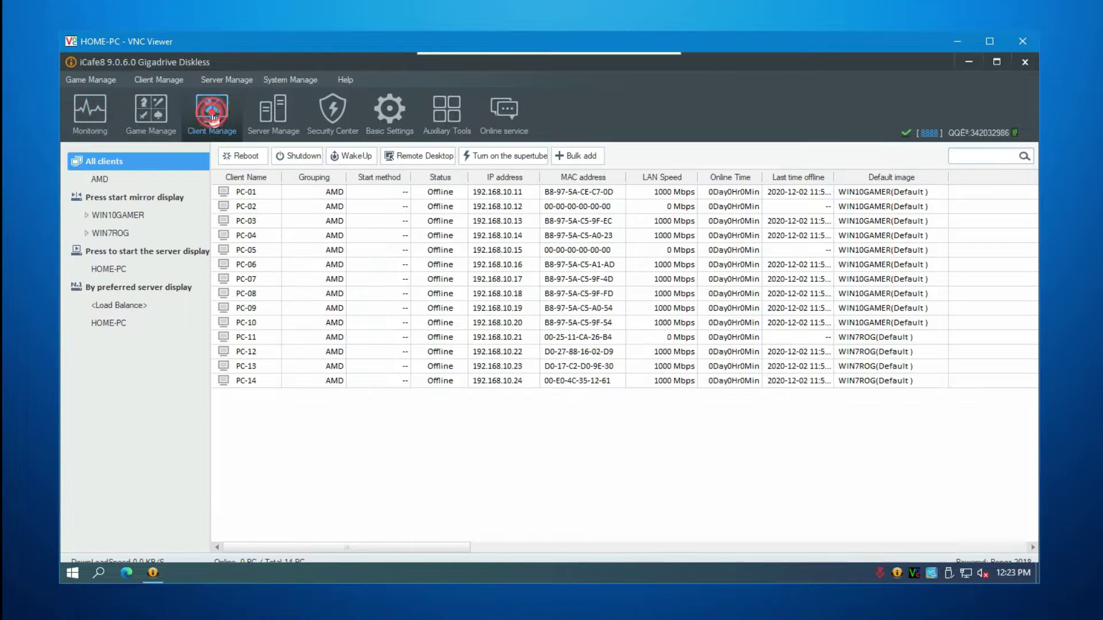
left_click(268, 278)
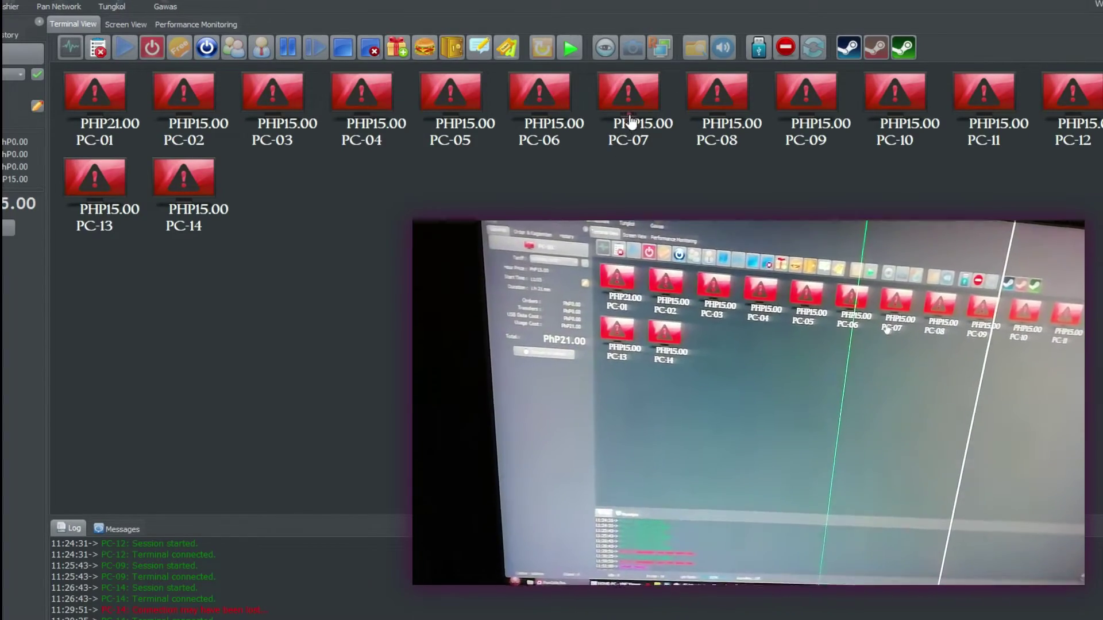
left_click(630, 121)
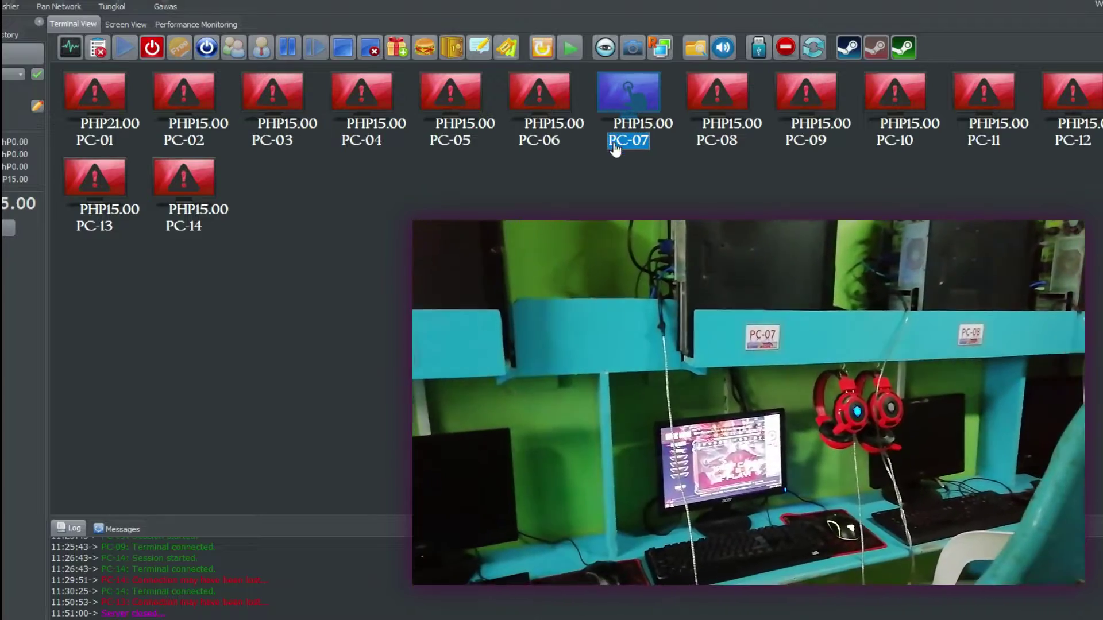
- Start a remote-control session to terminal PC-07 from Terminal View
mouse_move(626, 129)
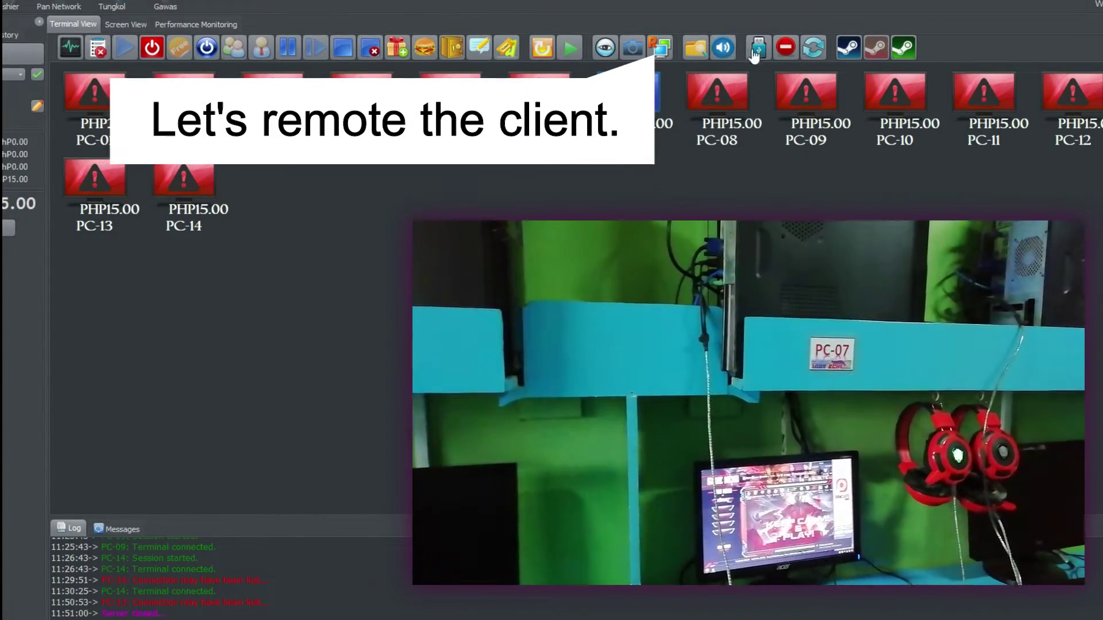
left_click(660, 47)
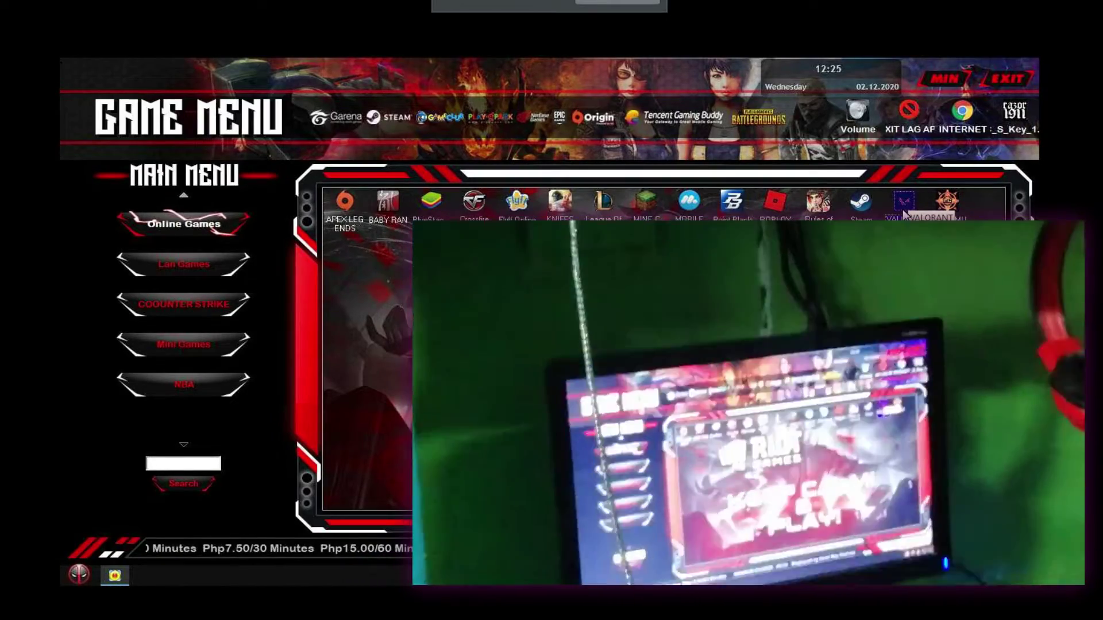
- Launch VALORANT from PC-07's game menu and choose Google sign-in in the Riot Client
double_click(901, 207)
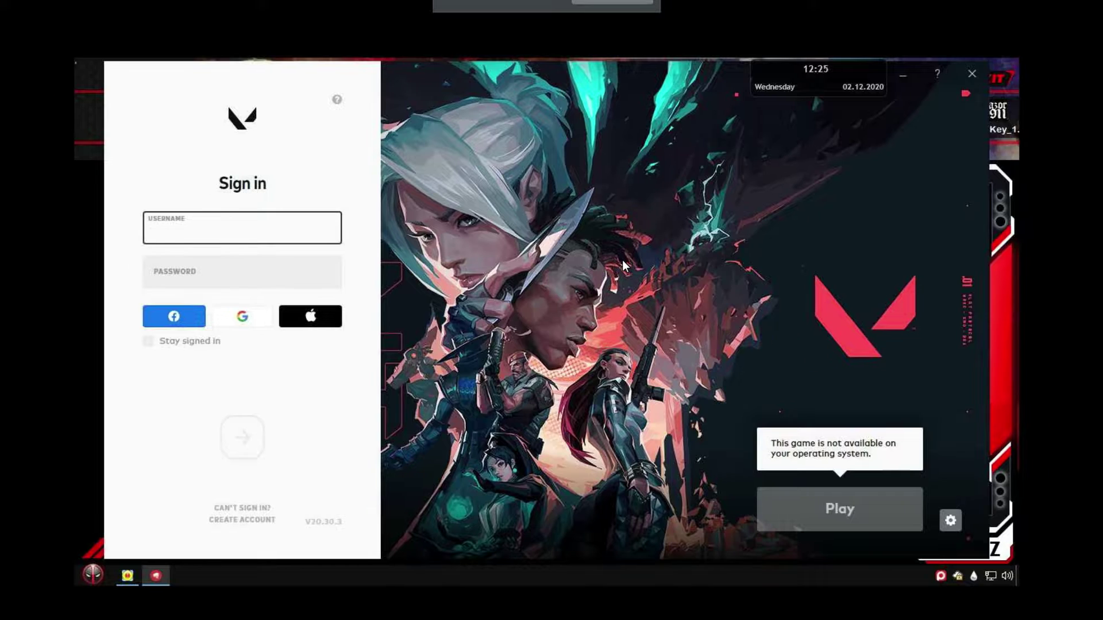
left_click(233, 320)
- Open the Google sign-in in Chrome and enter the account e-mail
left_click(480, 248)
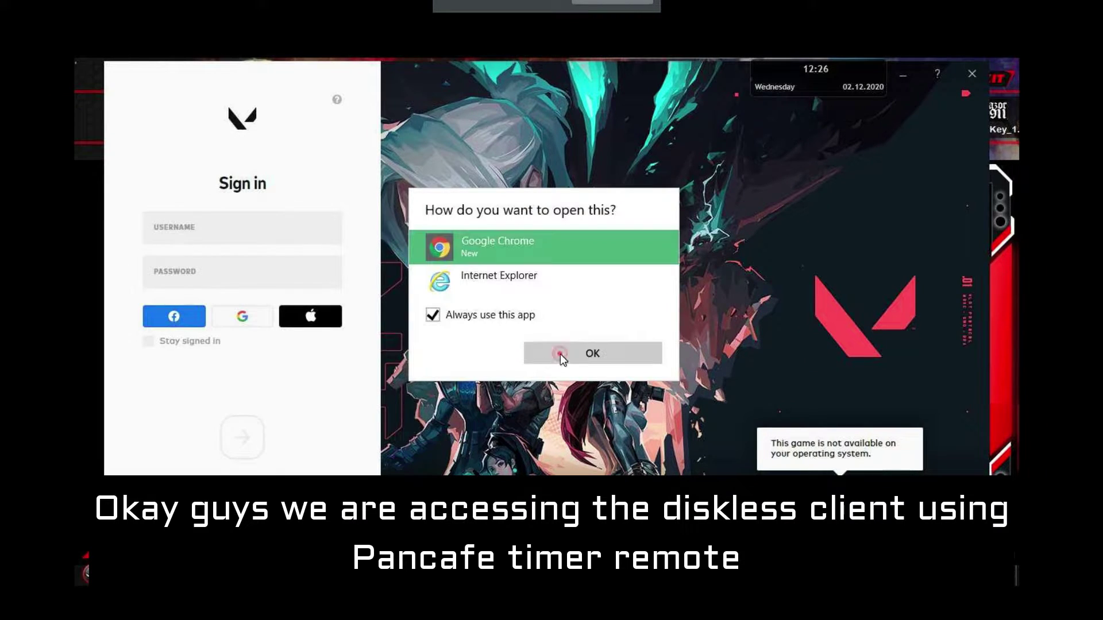
left_click(560, 354)
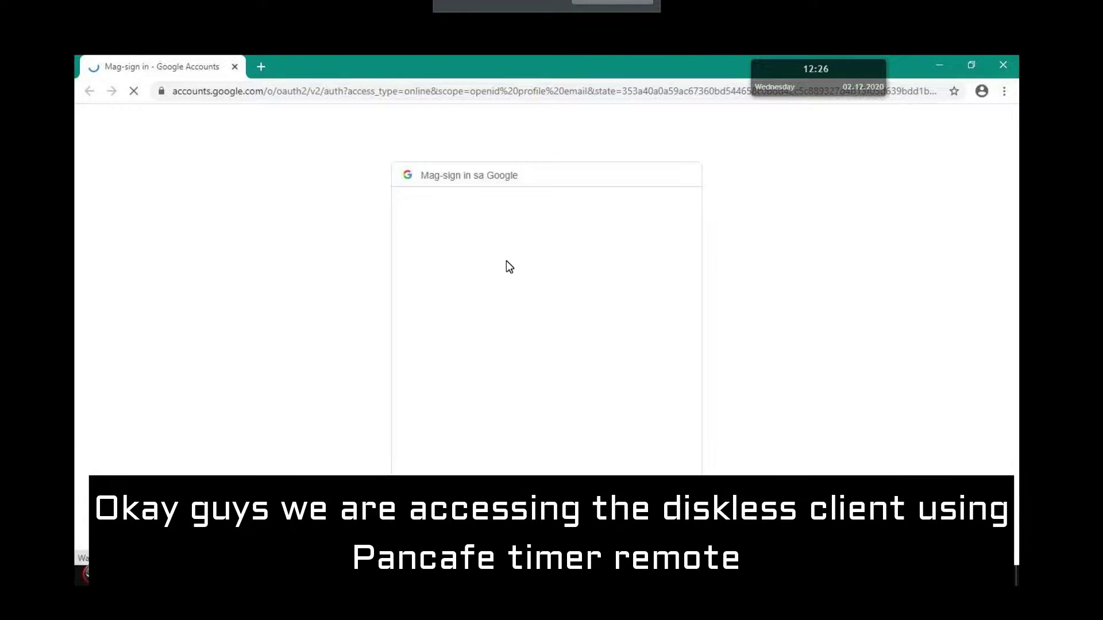
left_click(503, 290)
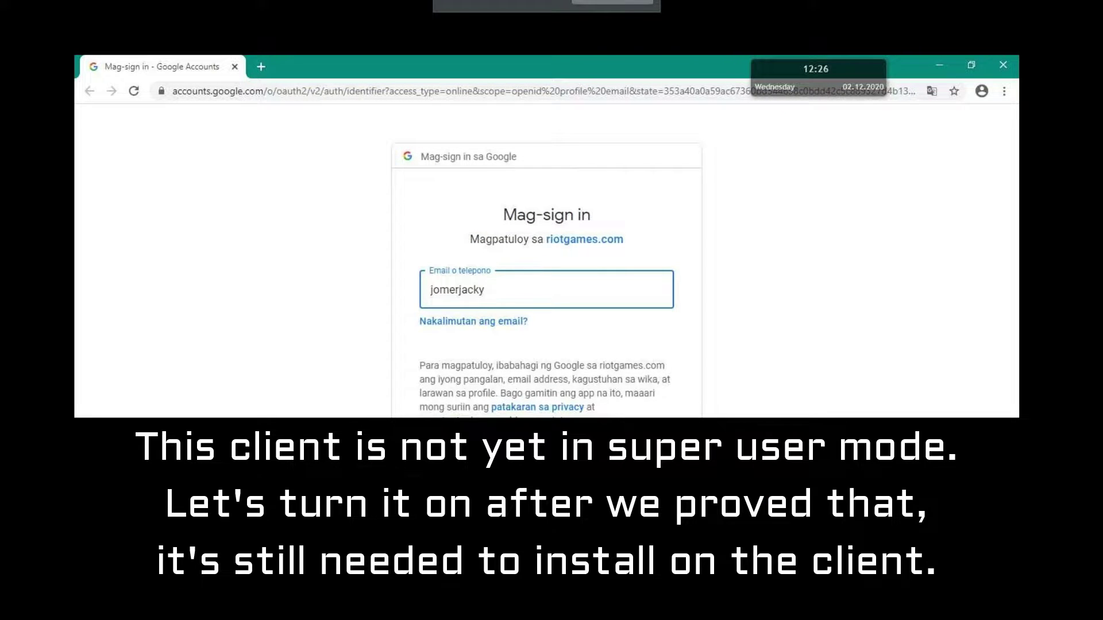
key("Return")
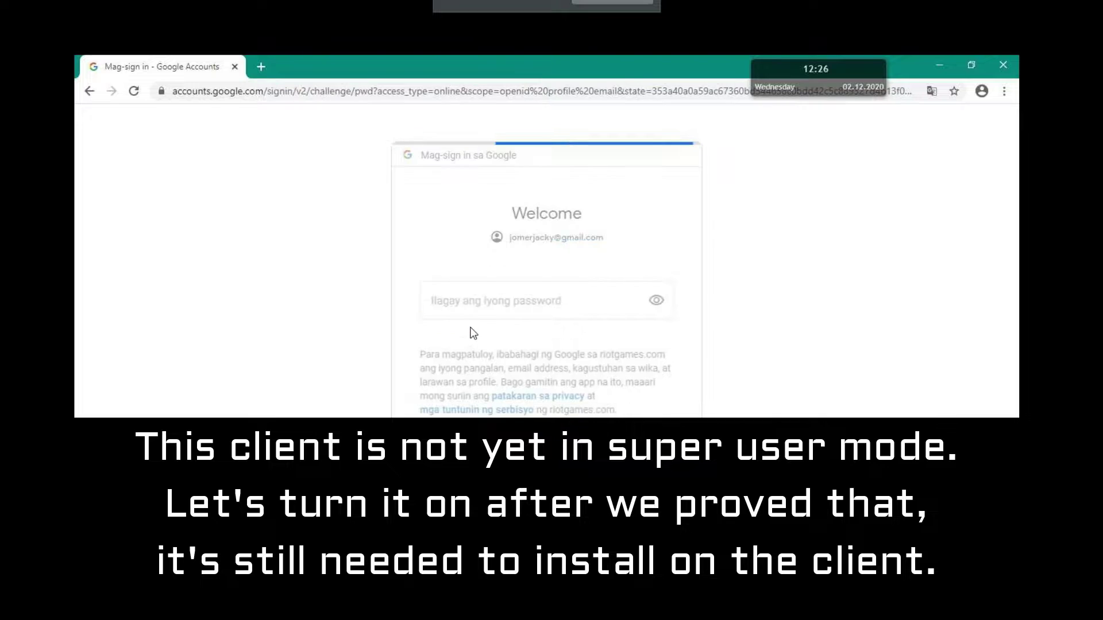
- Enter the account password and hand the sign-in back to the Riot Client
left_click(466, 304)
type("•••••••••••")
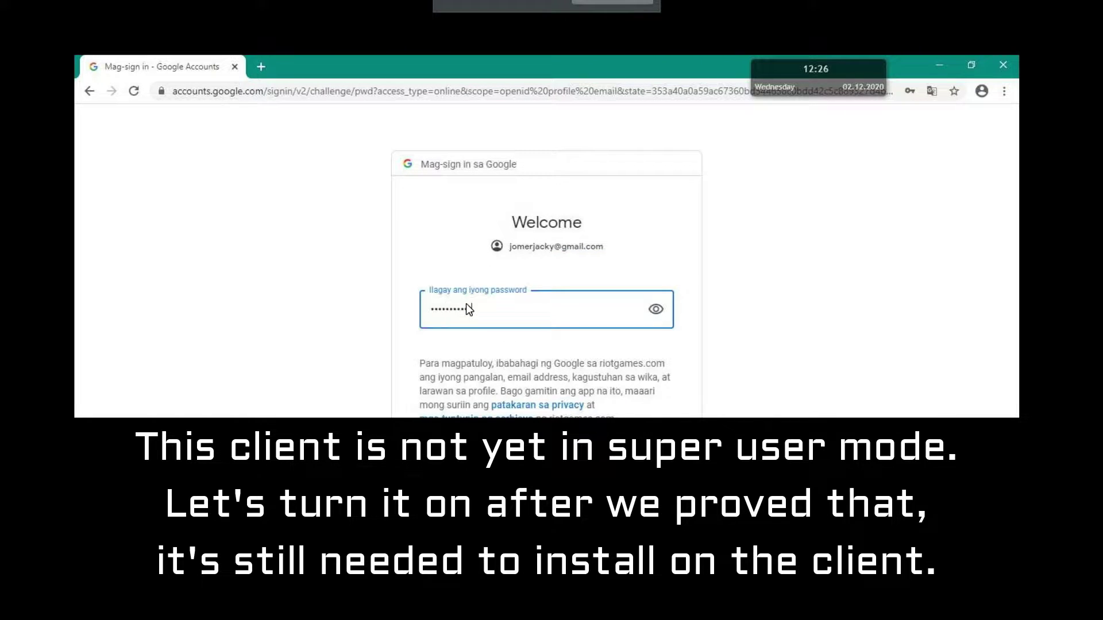
key("Return")
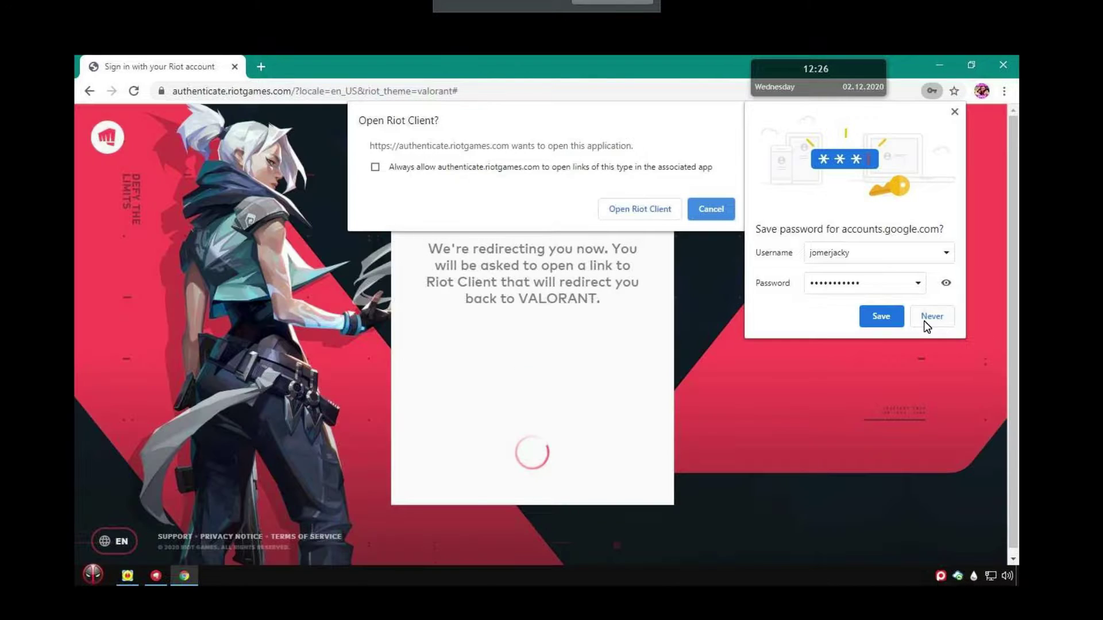
left_click(611, 210)
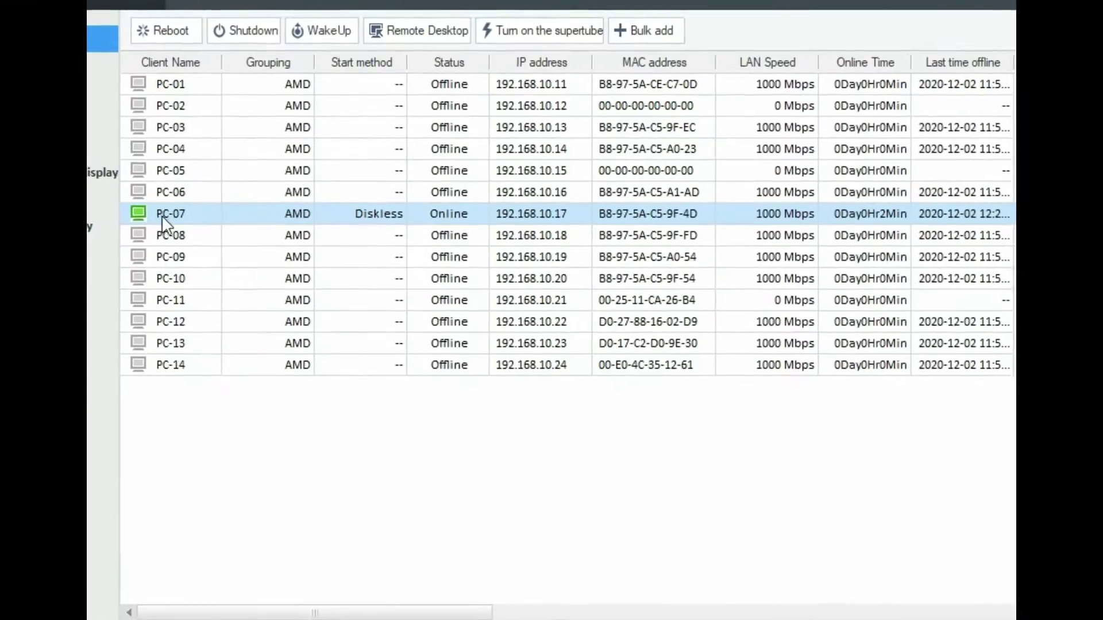
- Enable super user on PC-07 from the 2019-10-07 restore point and reboot the client
right_click(162, 217)
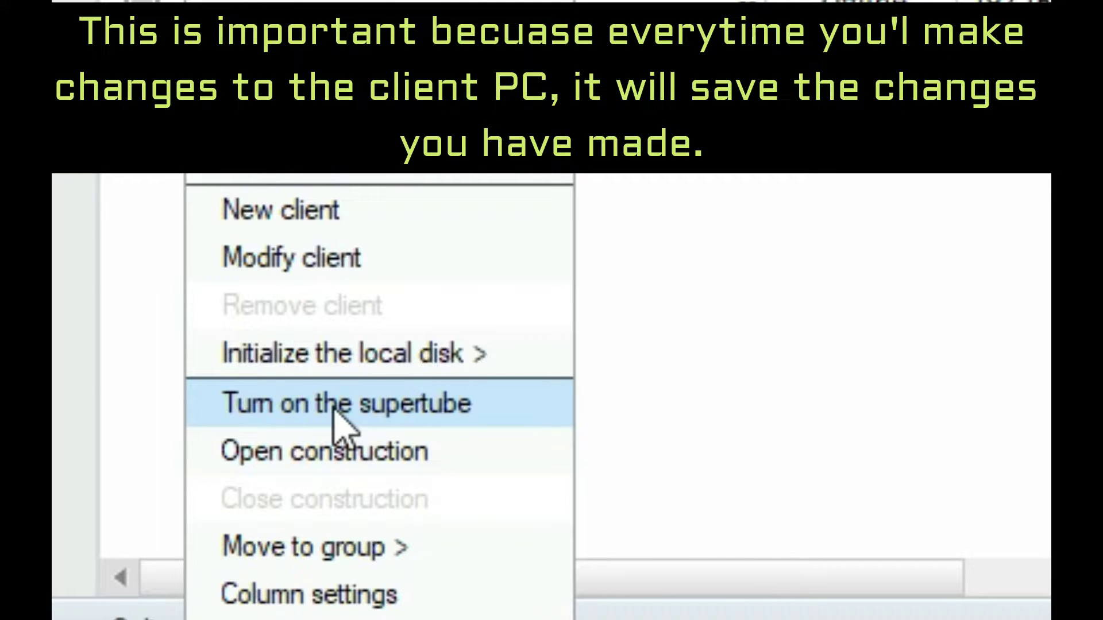
left_click(334, 408)
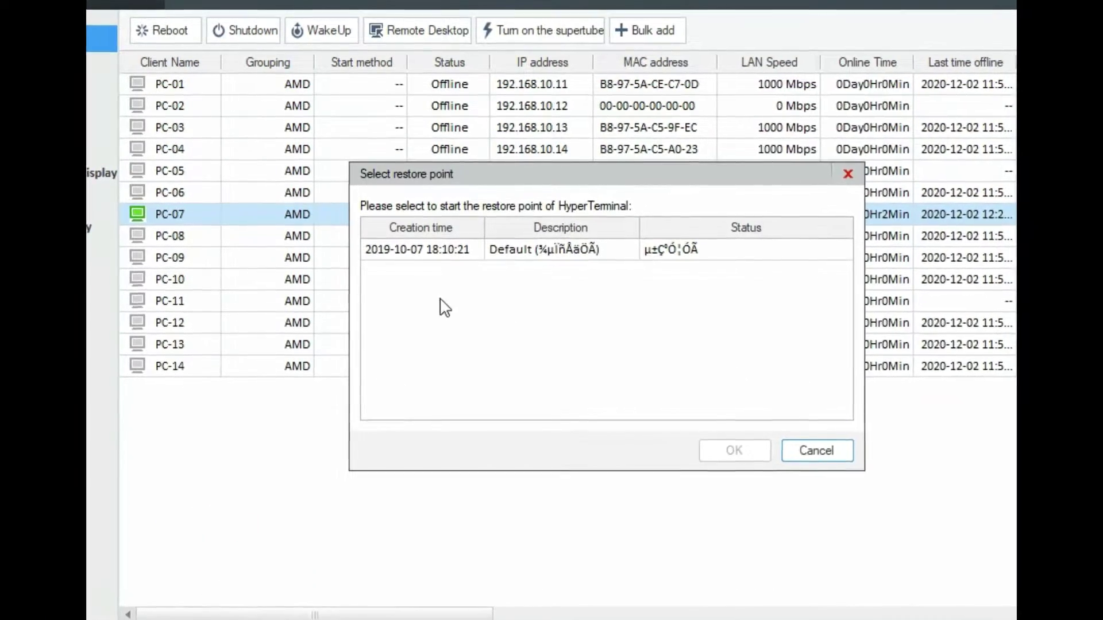
left_click(436, 255)
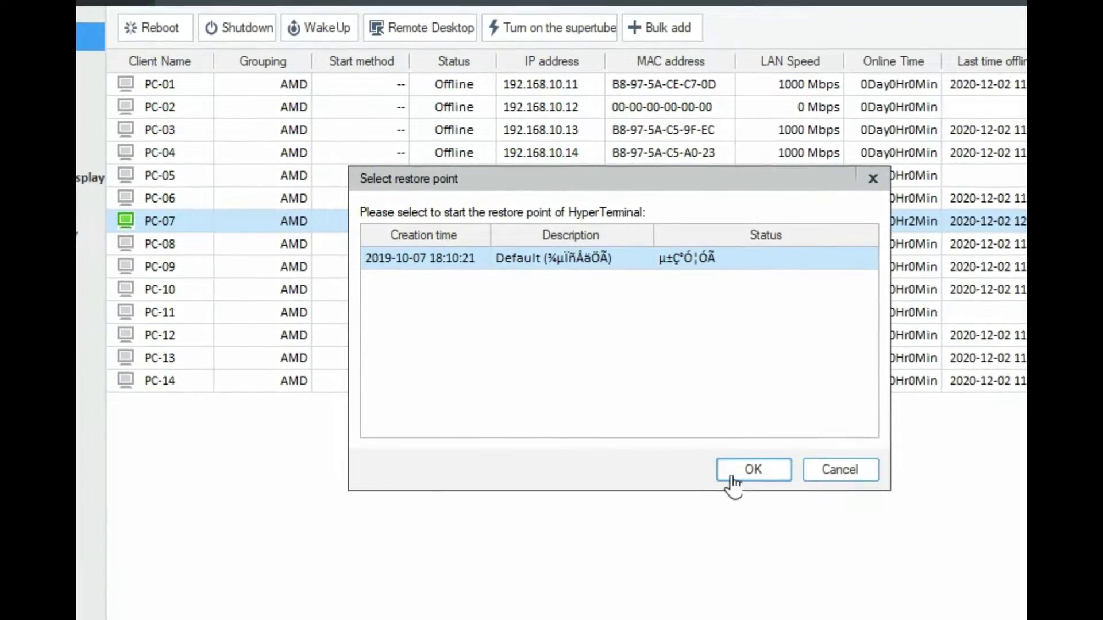
left_click(738, 488)
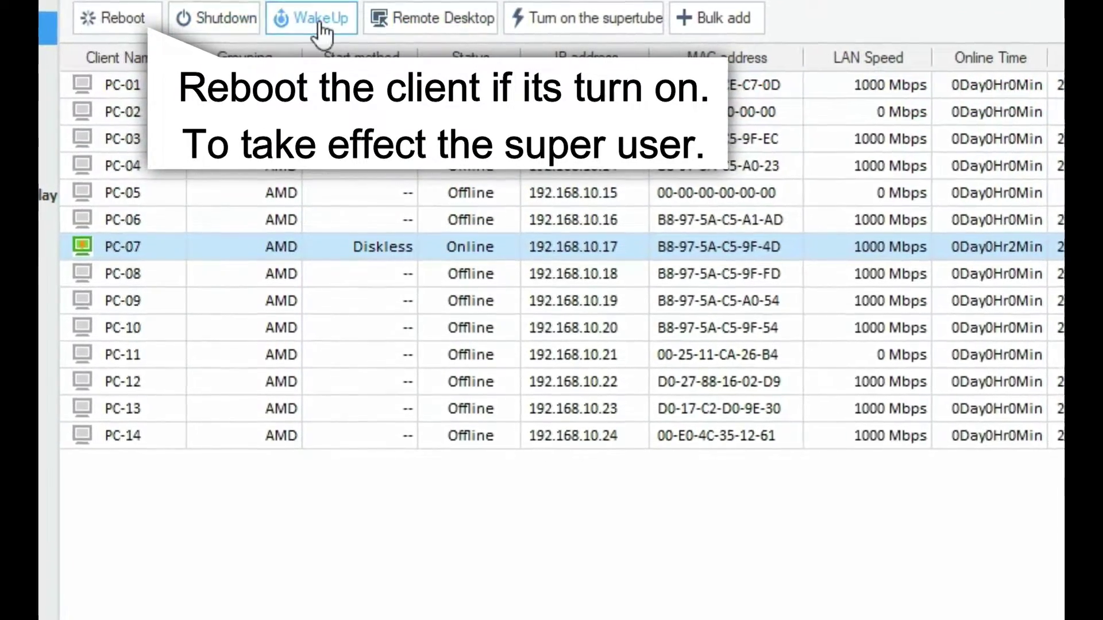
left_click(116, 24)
left_click(658, 386)
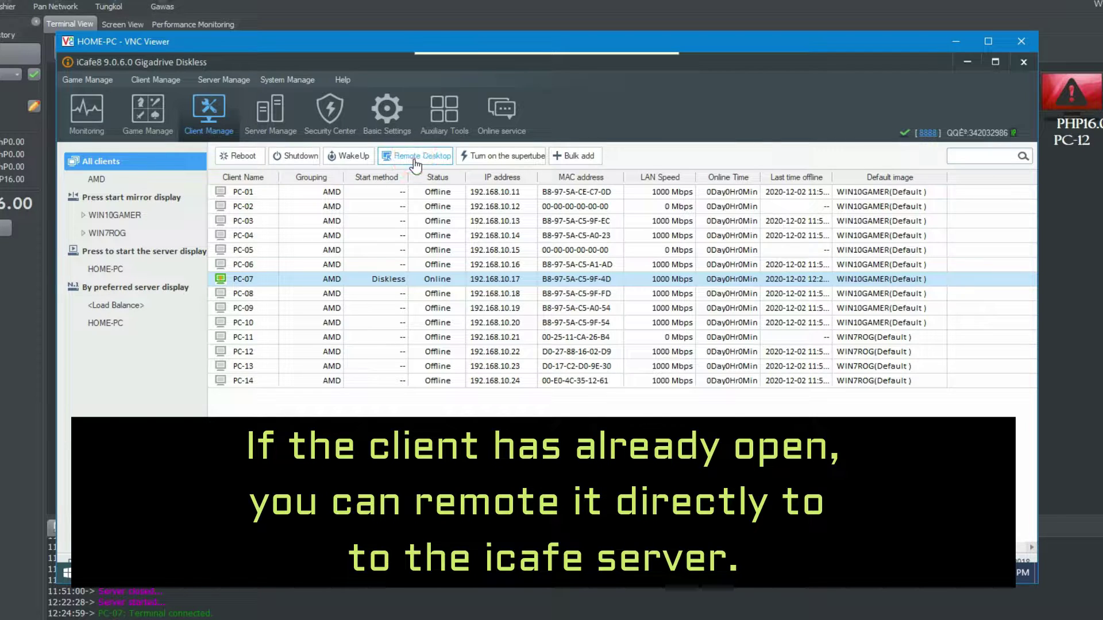
- Remote into PC-07, exit its game menu, and open This PC in File Explorer
left_click(414, 163)
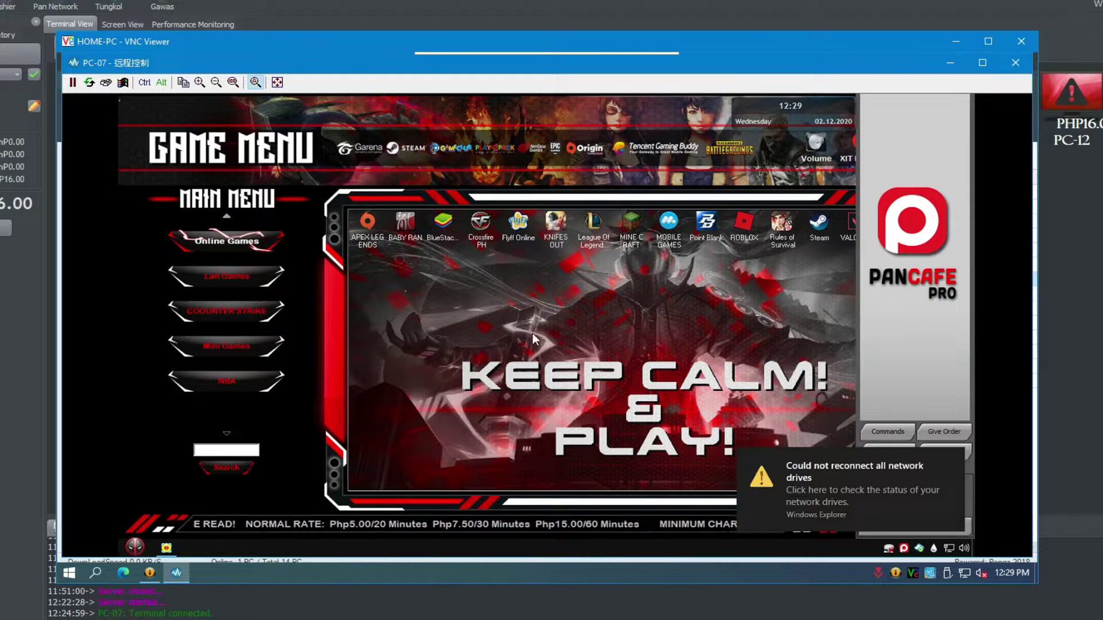
left_click(942, 115)
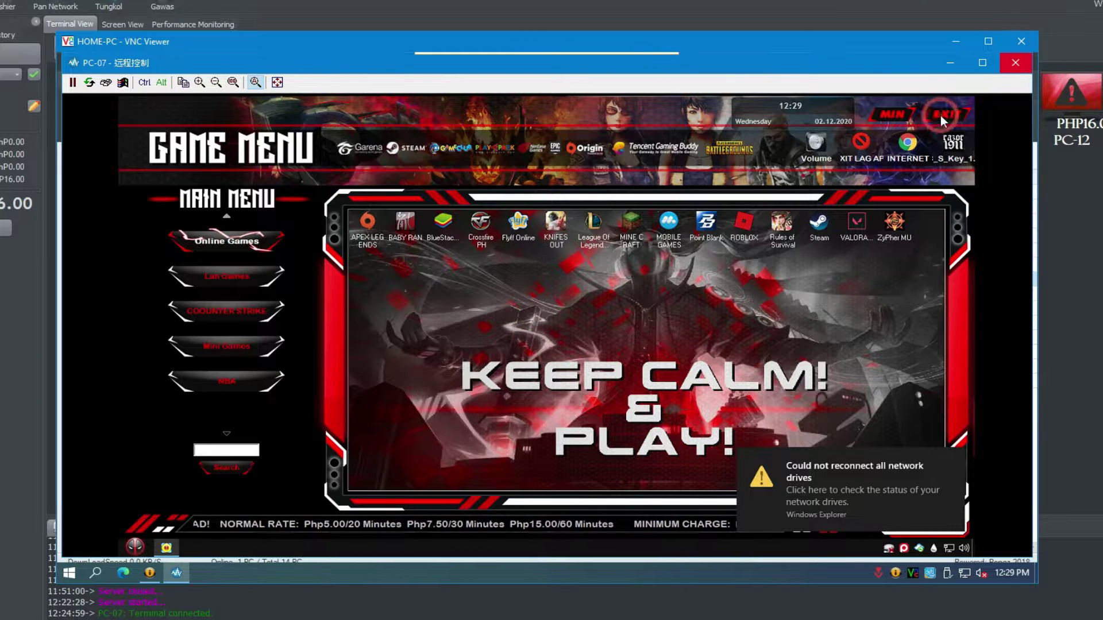
left_click(134, 547)
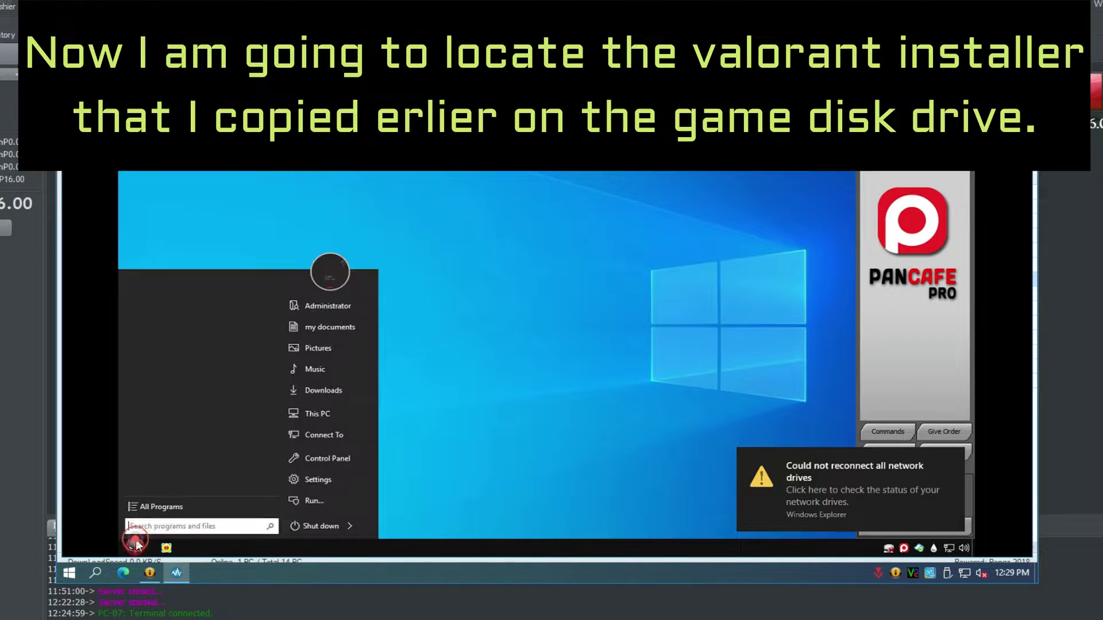
left_click(318, 414)
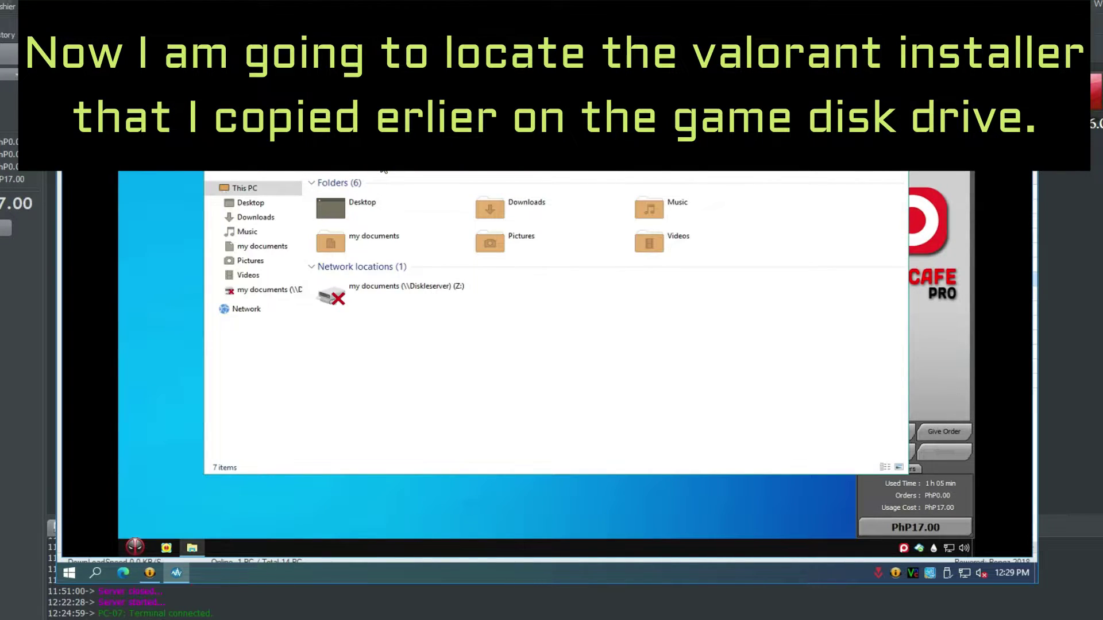
left_click(383, 167)
- Go to D:\Application on PC-07 and bring up the actions for Install VALORANT.exe
type("d:")
key("Return")
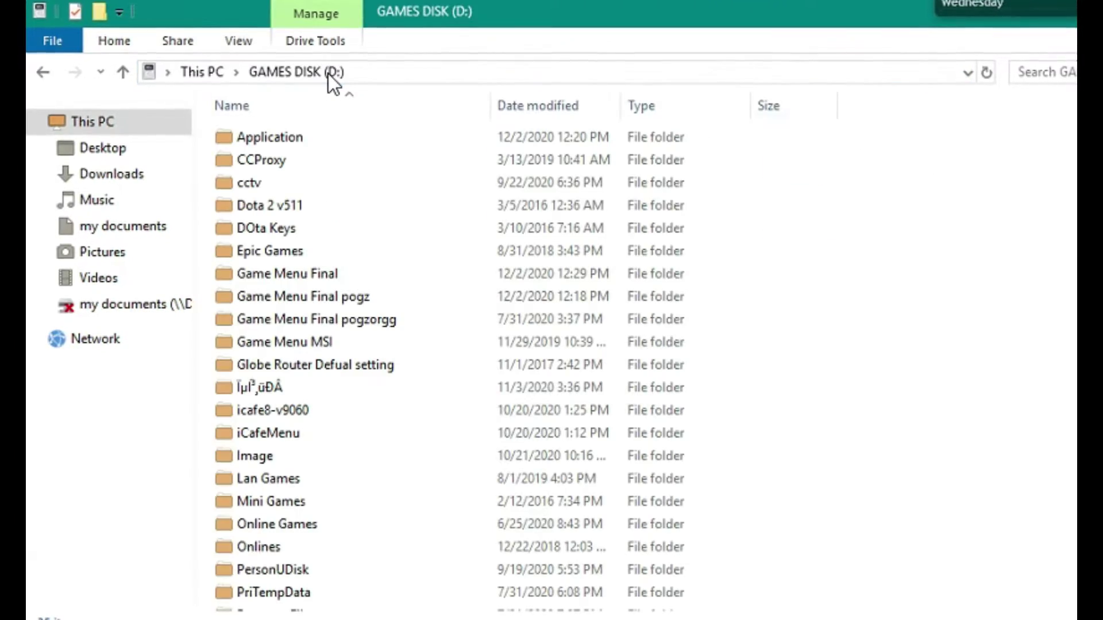
left_click(282, 133)
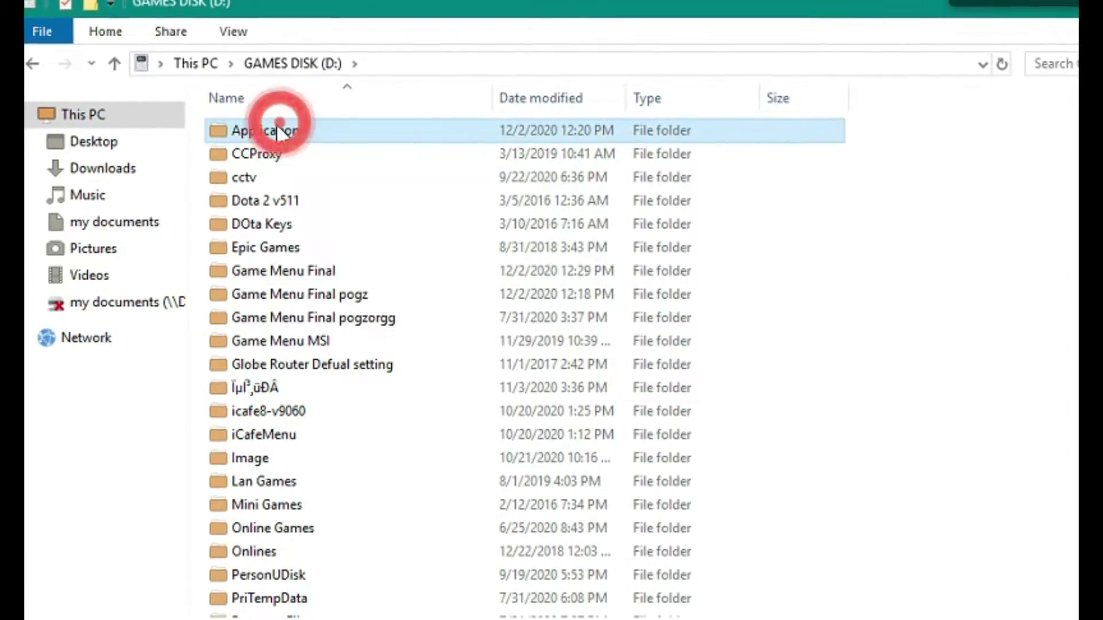
double_click(278, 129)
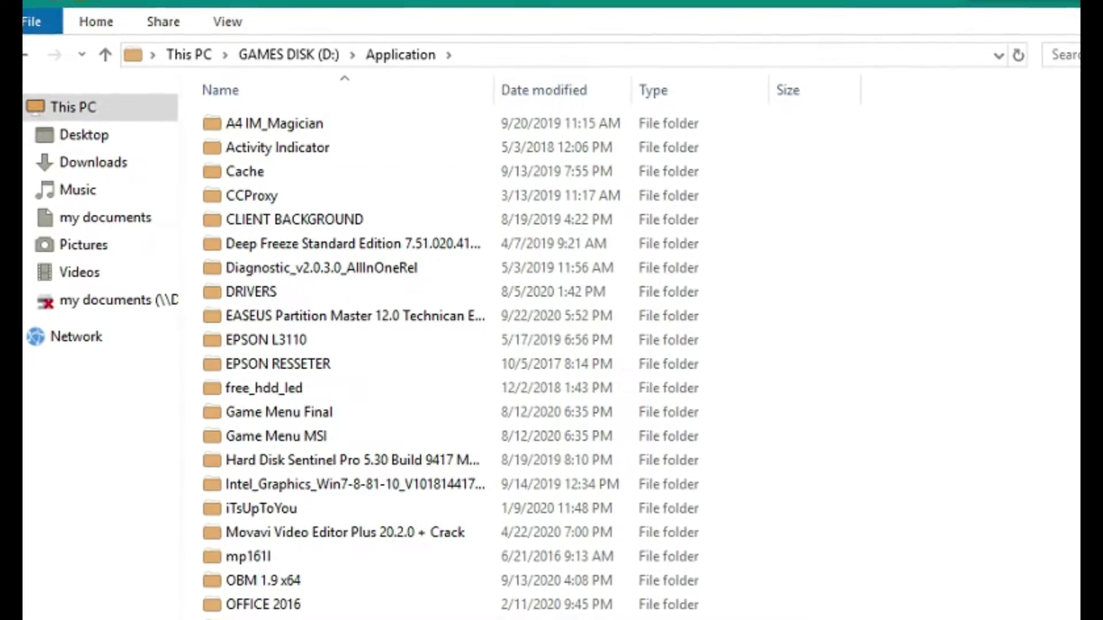
scroll(516, 356, "down", 20)
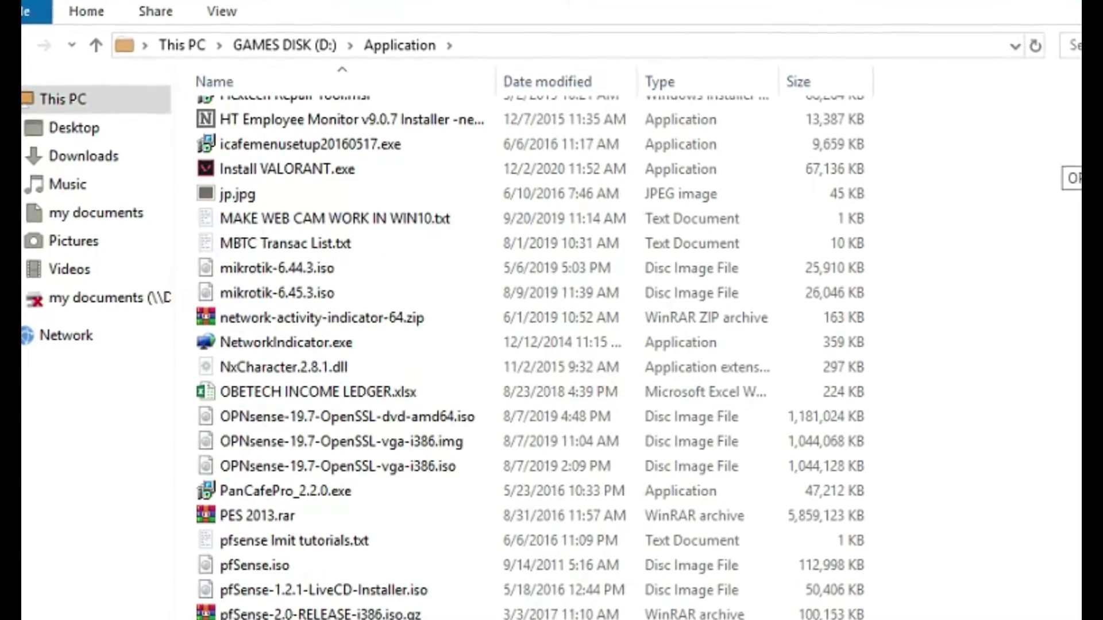
left_click(247, 169)
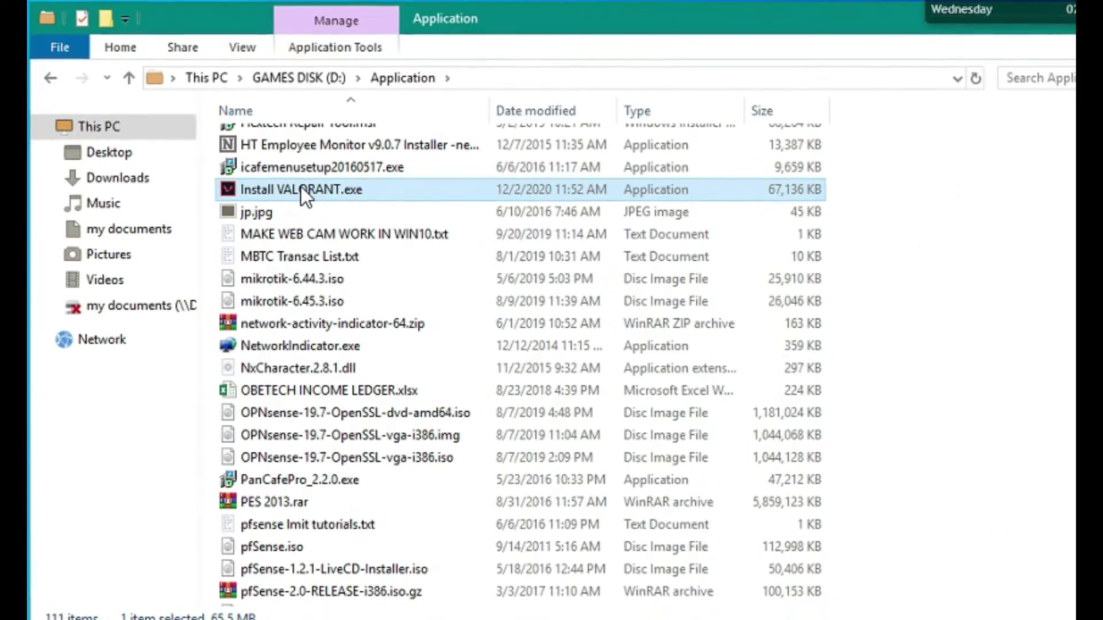
right_click(304, 250)
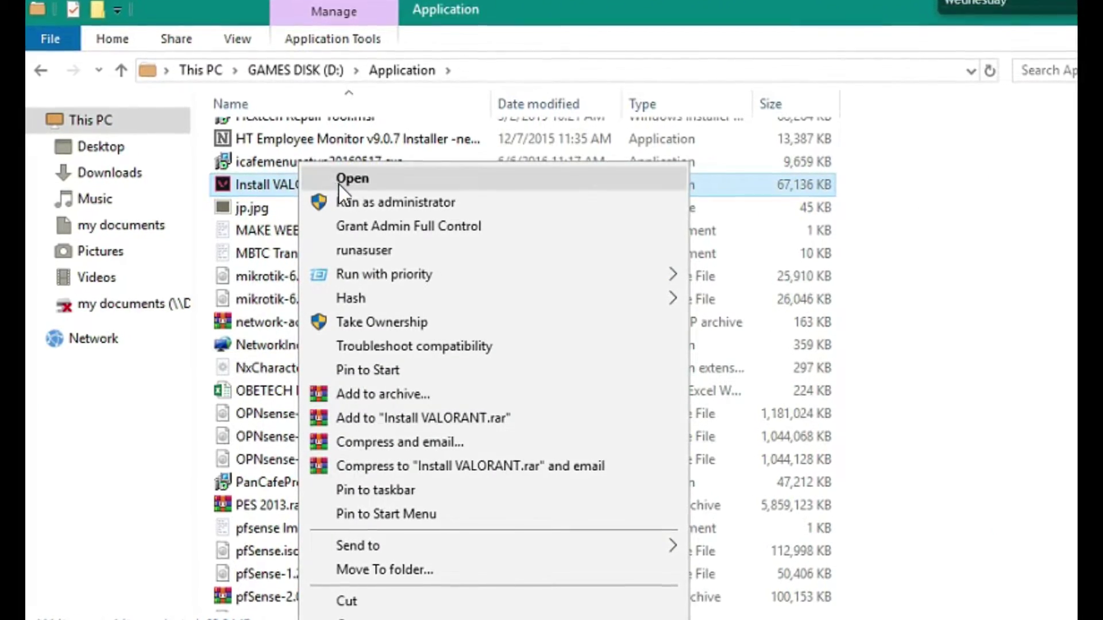
- Run the VALORANT installer as administrator, browse install folders, then cancel and close the installer
left_click(347, 198)
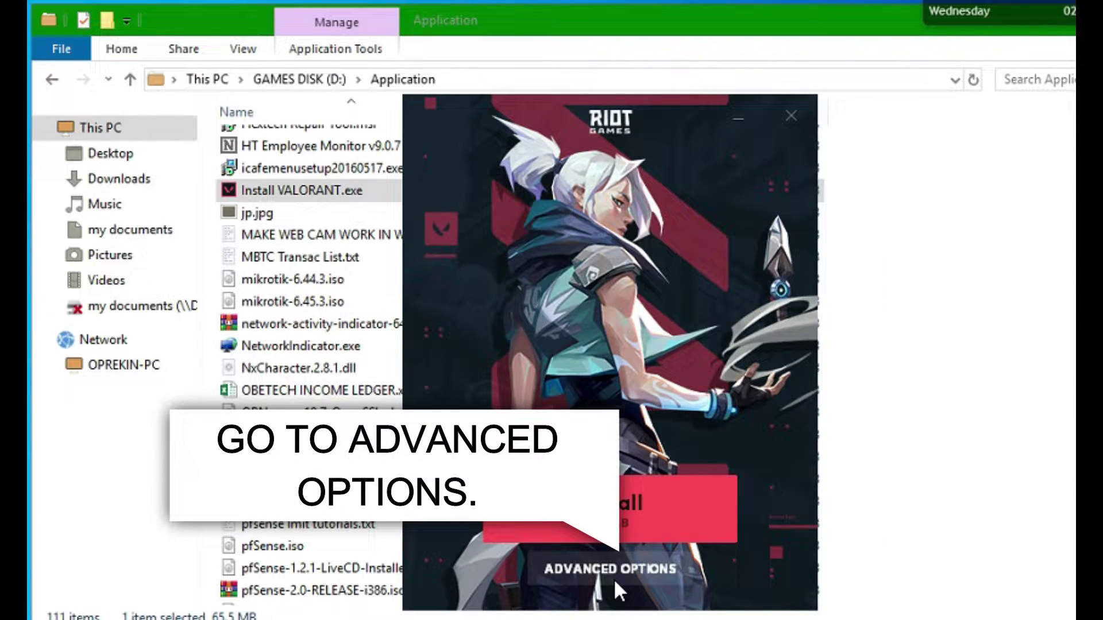
left_click(614, 574)
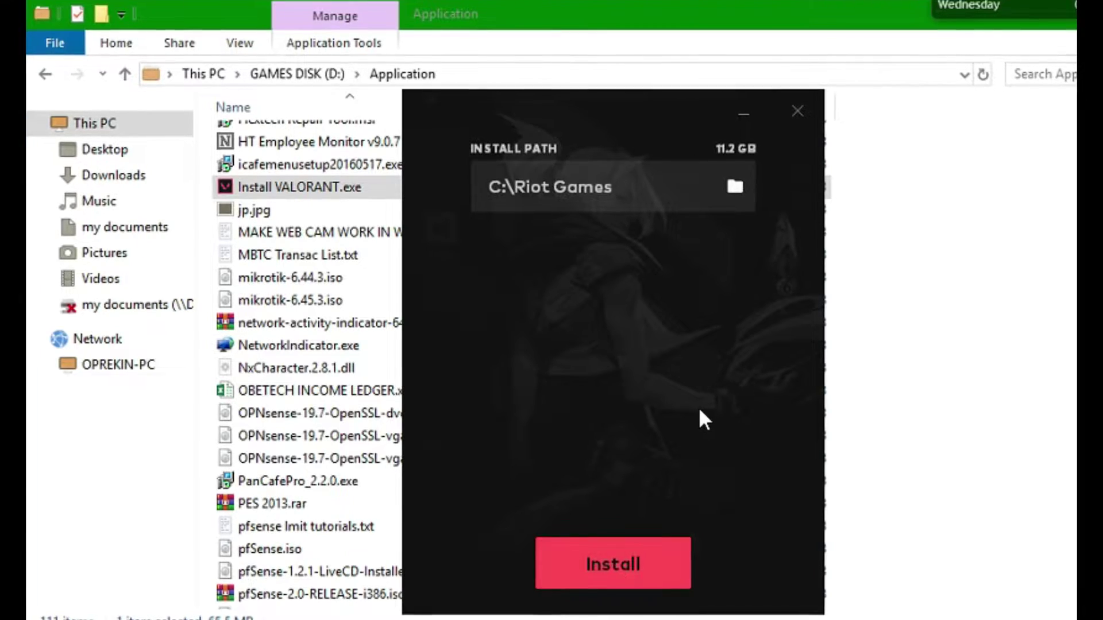
left_click(733, 188)
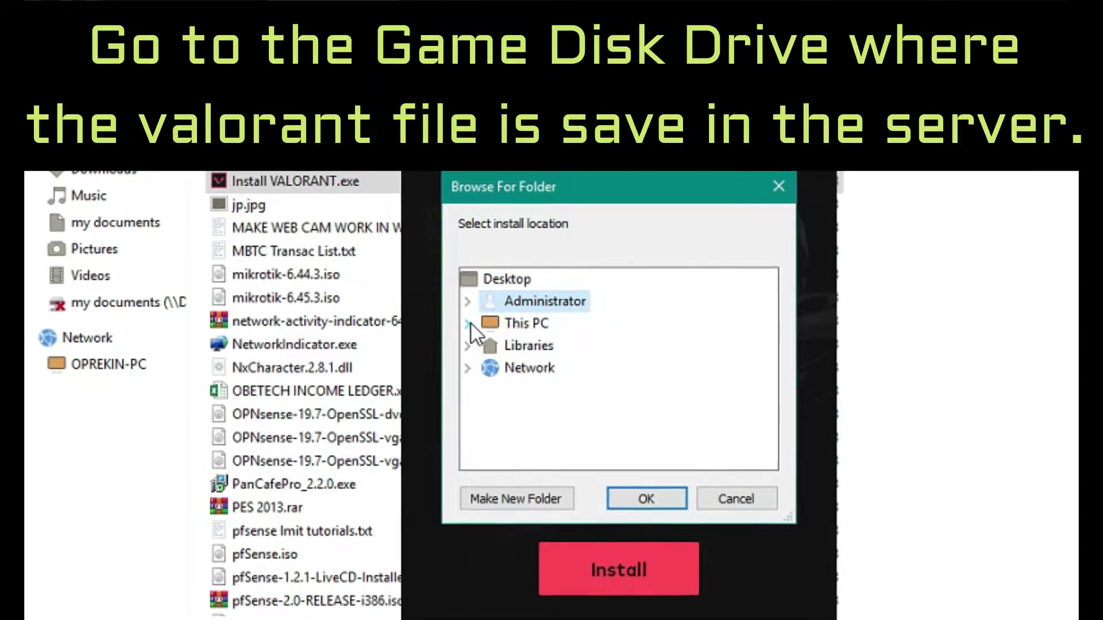
left_click(467, 323)
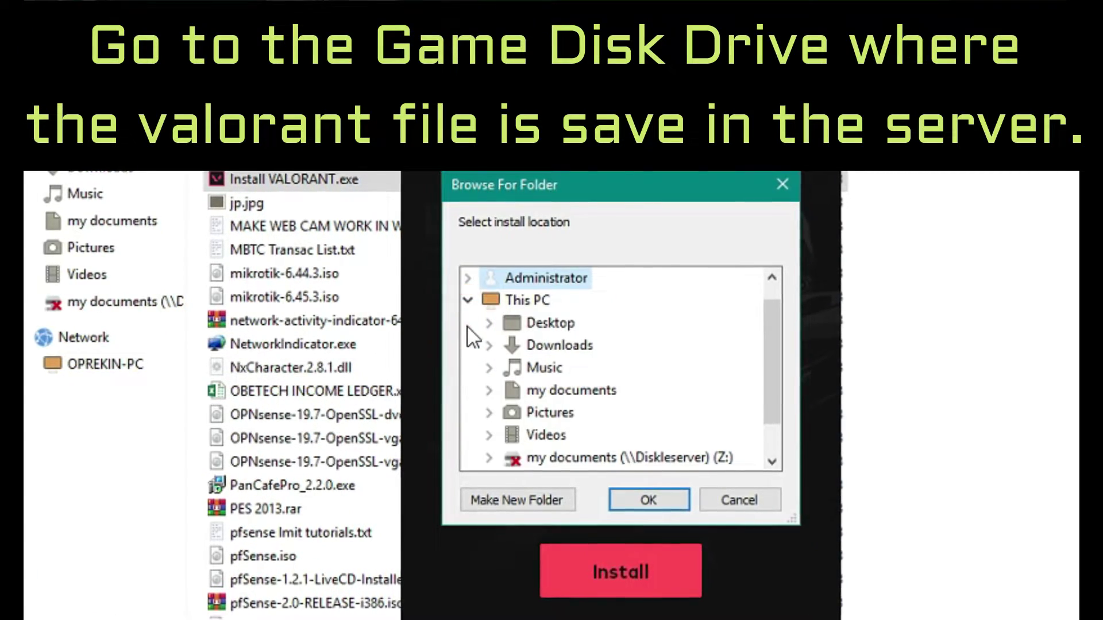
left_click_drag(778, 369, 780, 401)
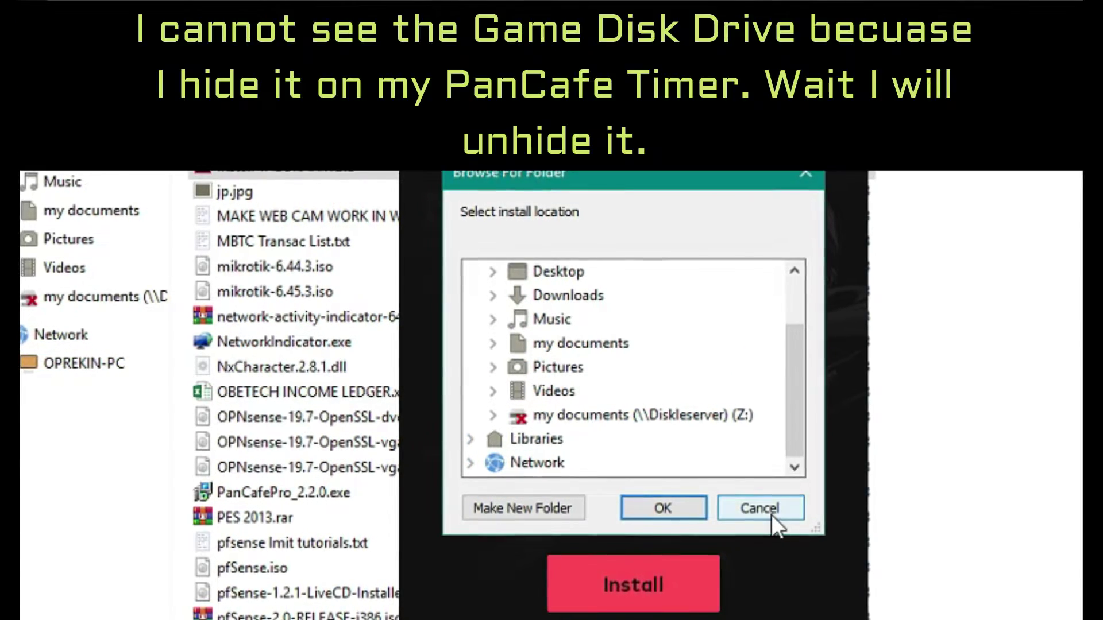
left_click(758, 507)
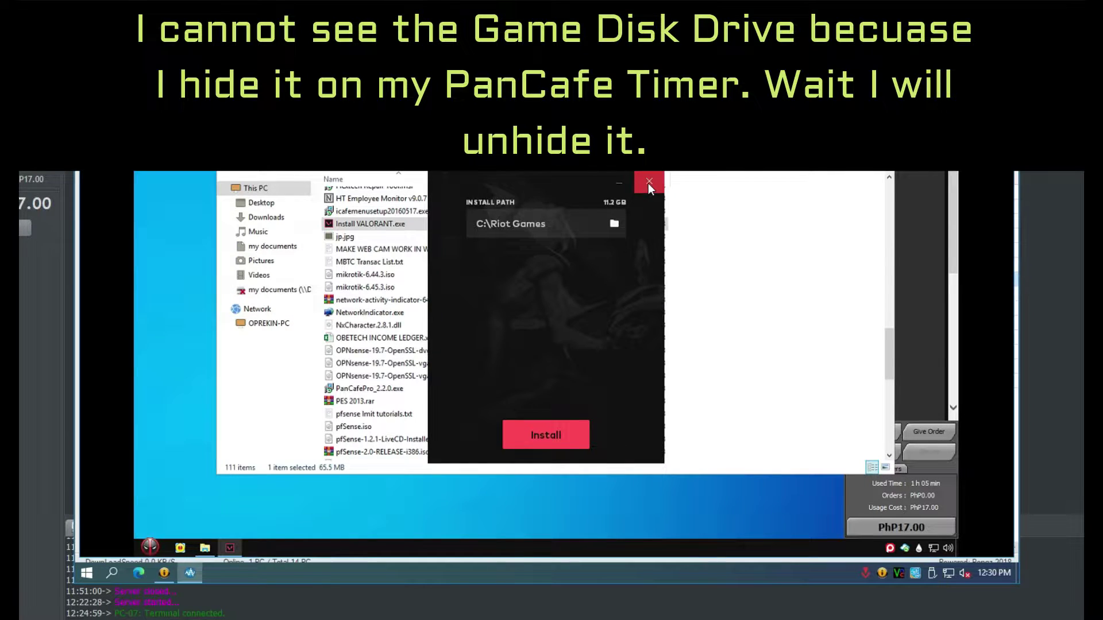
left_click(648, 184)
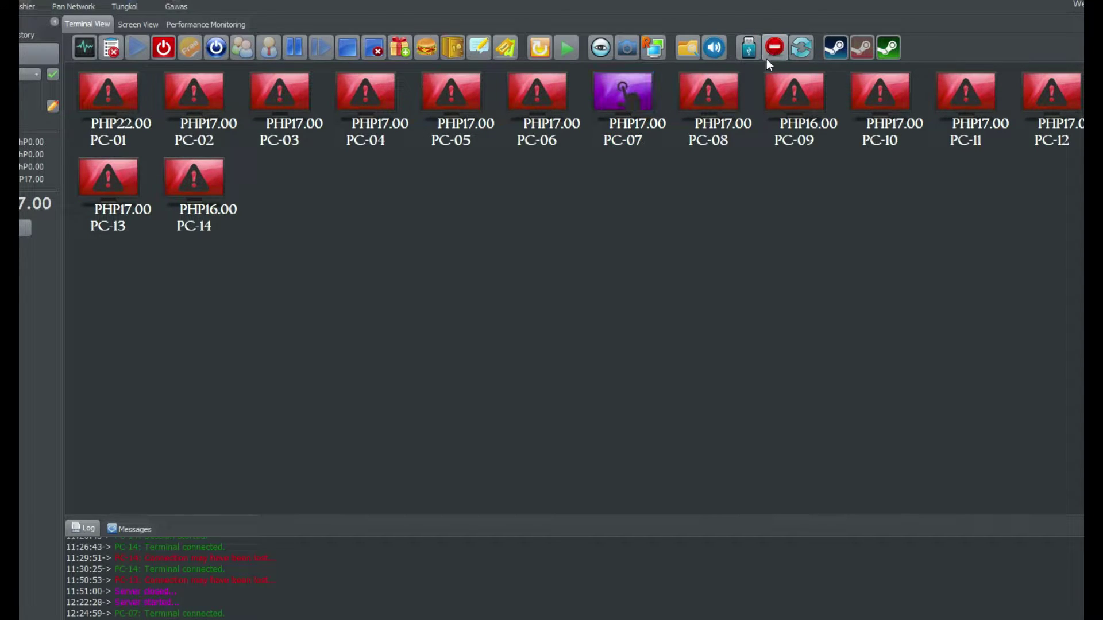
- Apply PC-07's restriction settings, sign in as administrator, and reapply them to PC-07
left_click(769, 58)
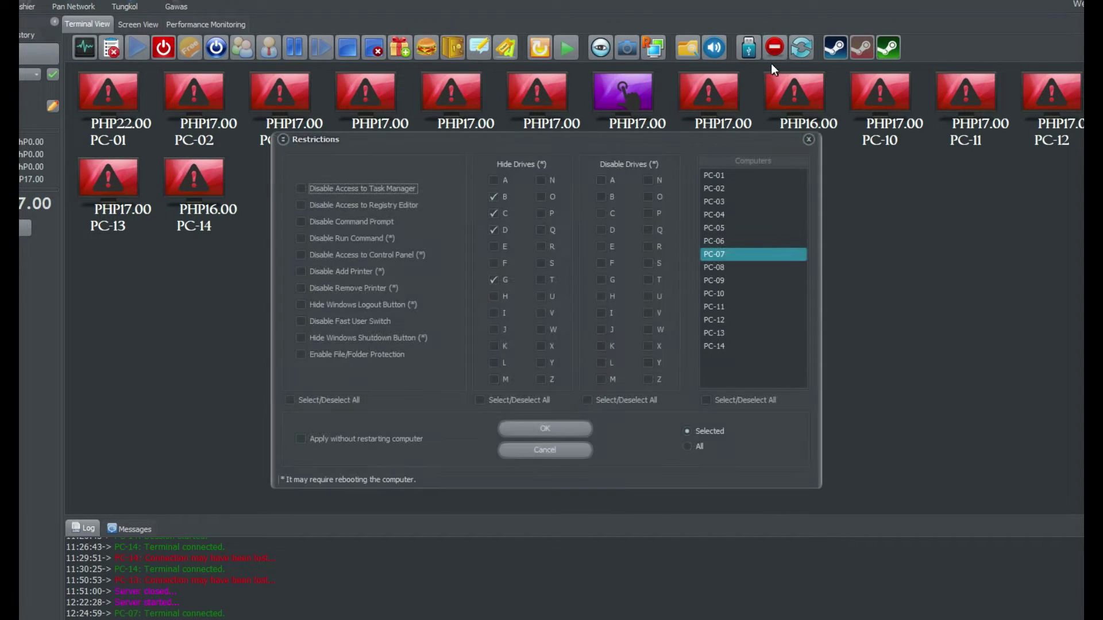
left_click(555, 428)
left_click(545, 359)
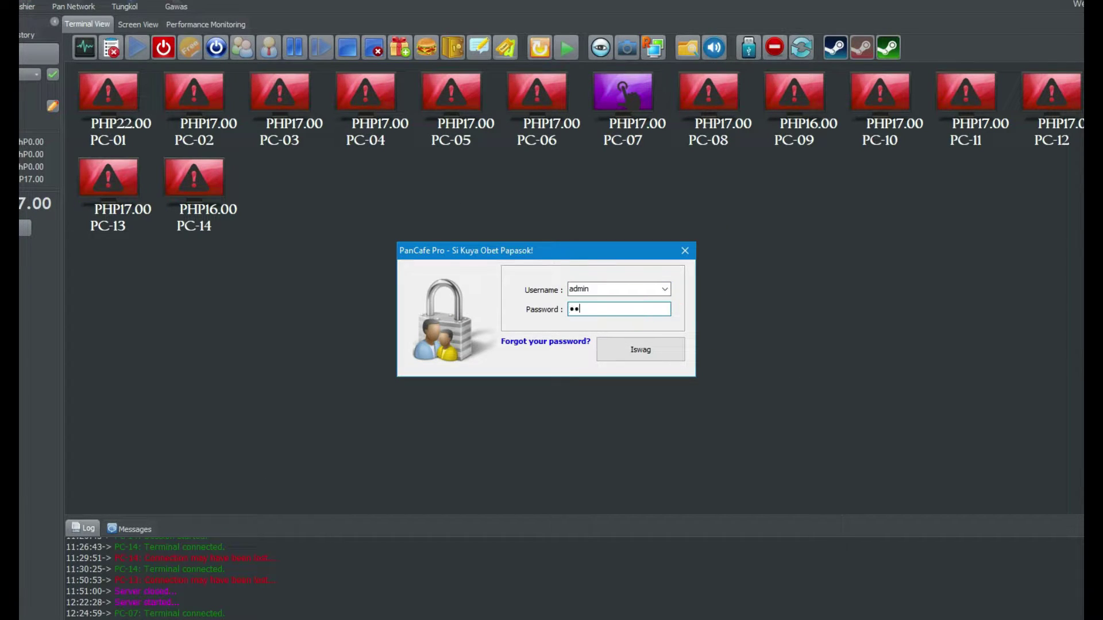
key("Return")
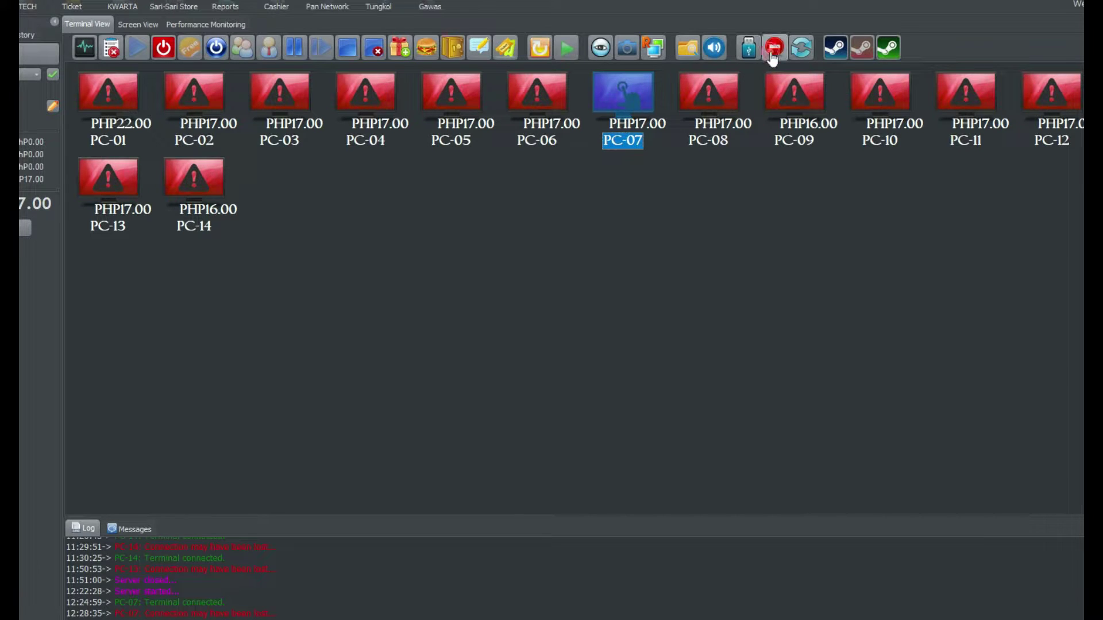
left_click(774, 53)
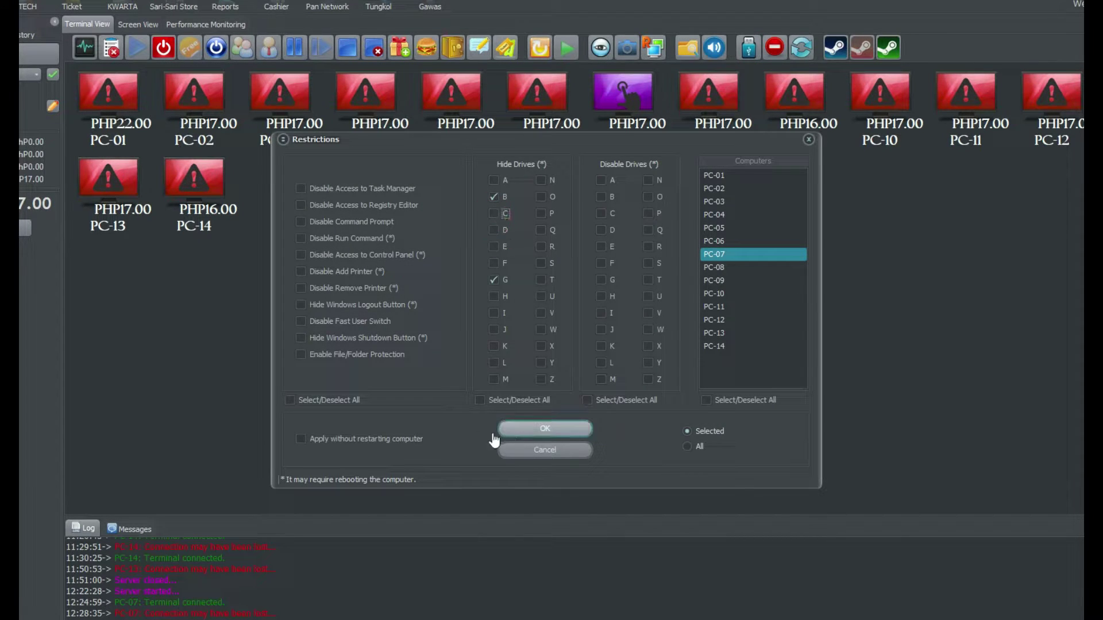
left_click(527, 431)
- Remotely open D:\Application on PC-07 and run Install VALORANT.exe as administrator
double_click(625, 92)
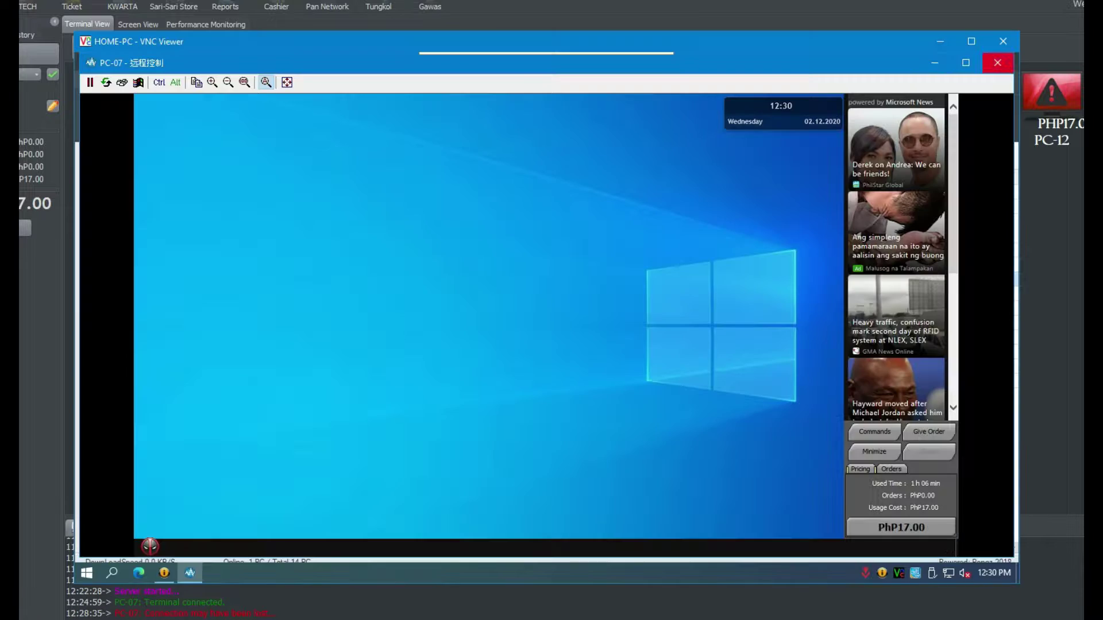
right_click(280, 202)
left_click(308, 297)
left_click(148, 549)
left_click(343, 410)
double_click(533, 288)
double_click(354, 197)
left_click_drag(891, 218, 892, 326)
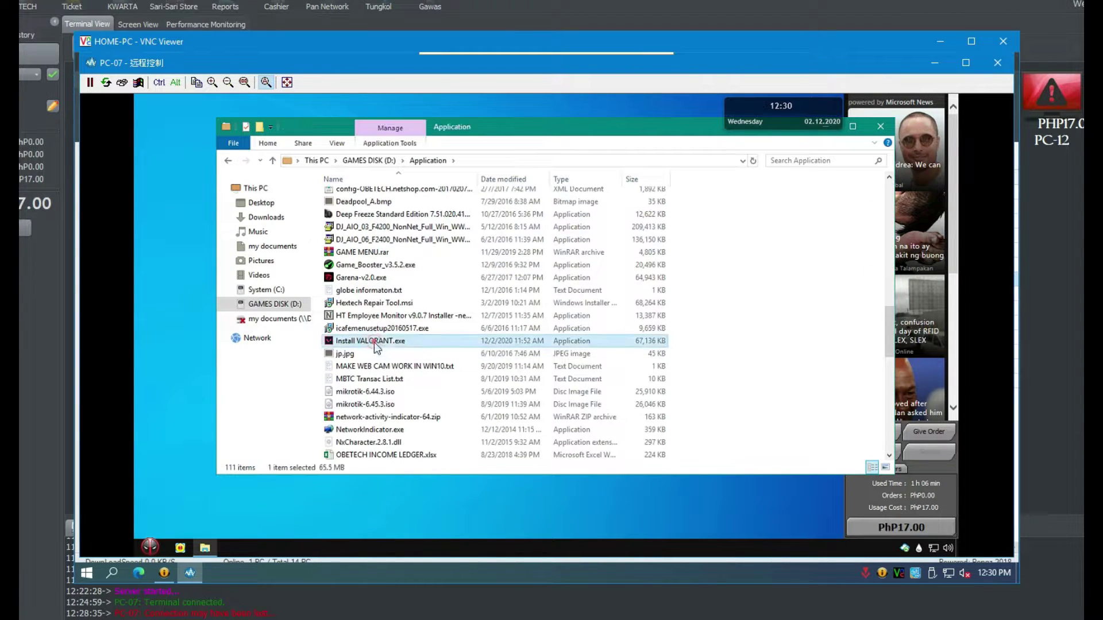
right_click(367, 341)
left_click(414, 234)
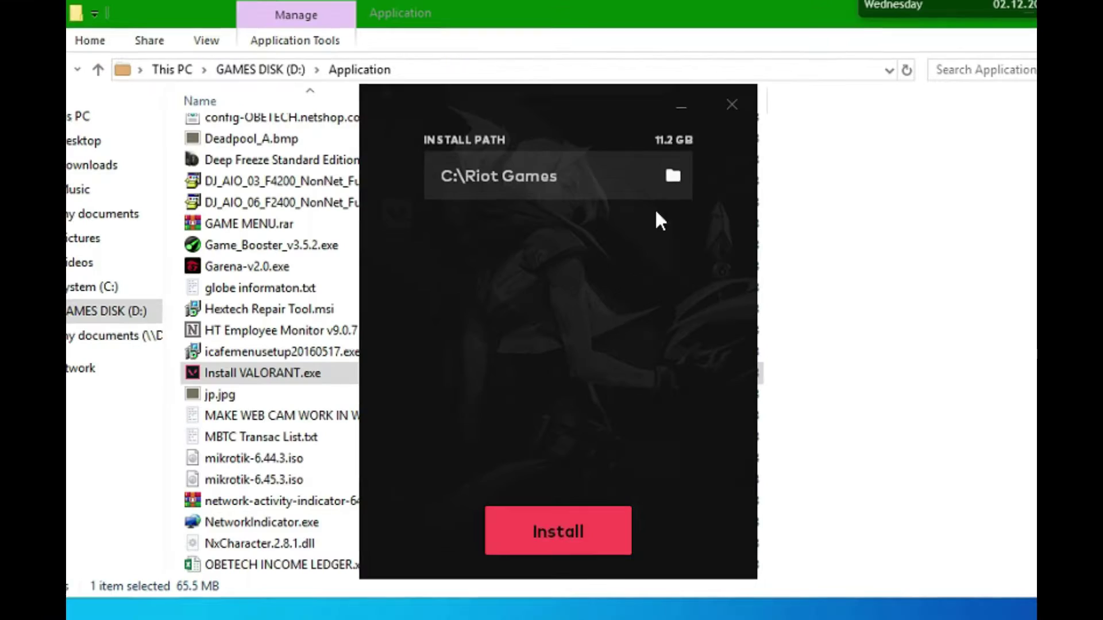
- Set the VALORANT install location to D:\Online Games\Garena
left_click(673, 175)
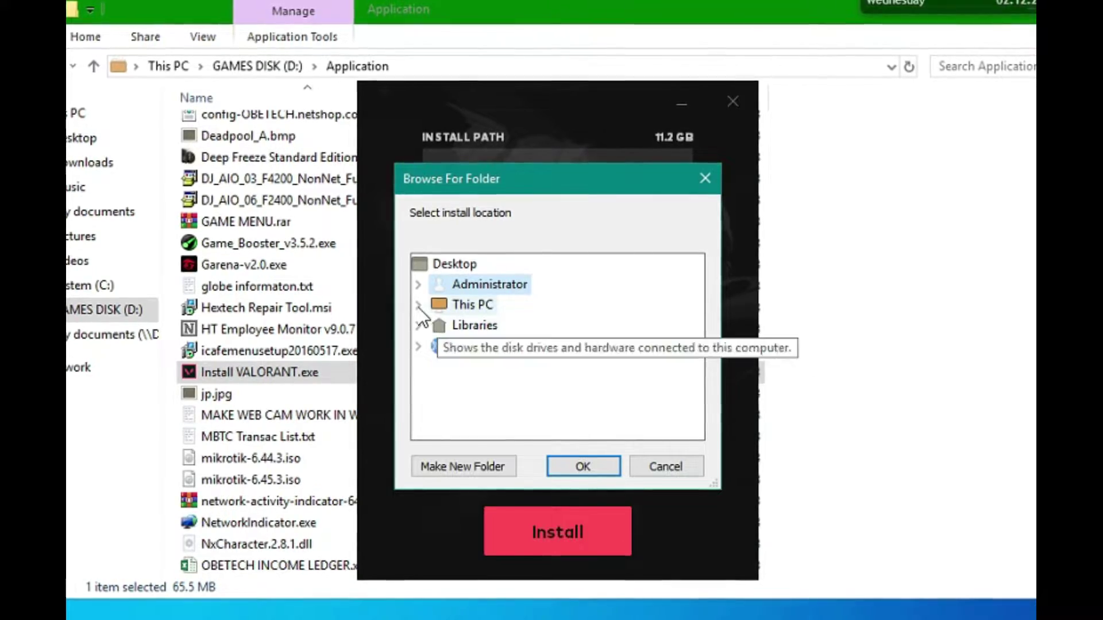
left_click(418, 303)
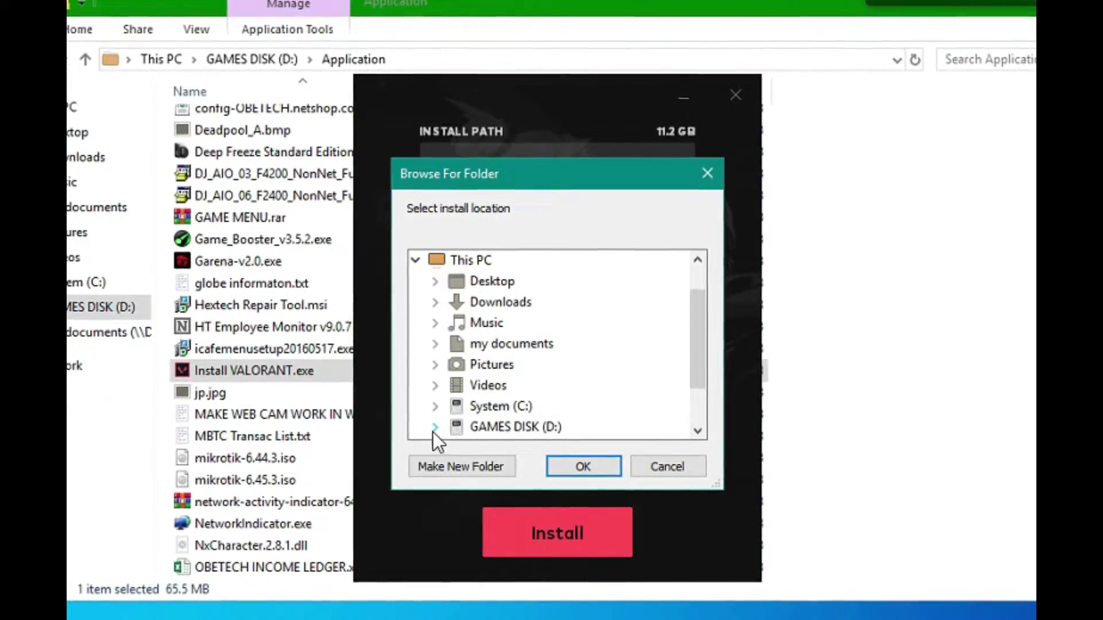
left_click(432, 429)
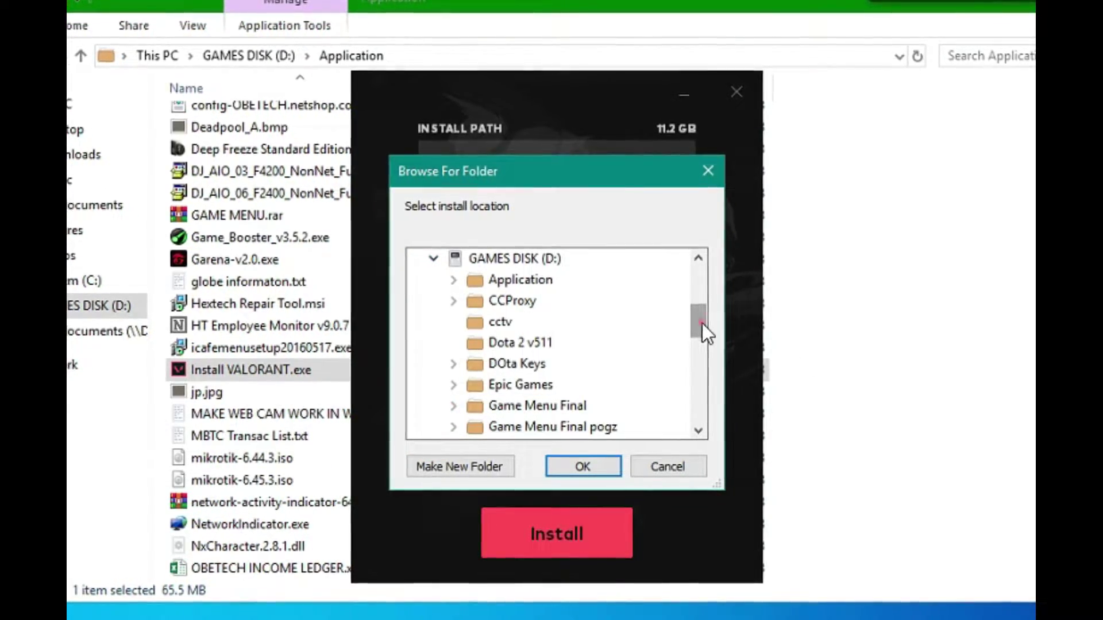
left_click_drag(704, 328, 702, 374)
left_click(449, 390)
left_click(446, 388)
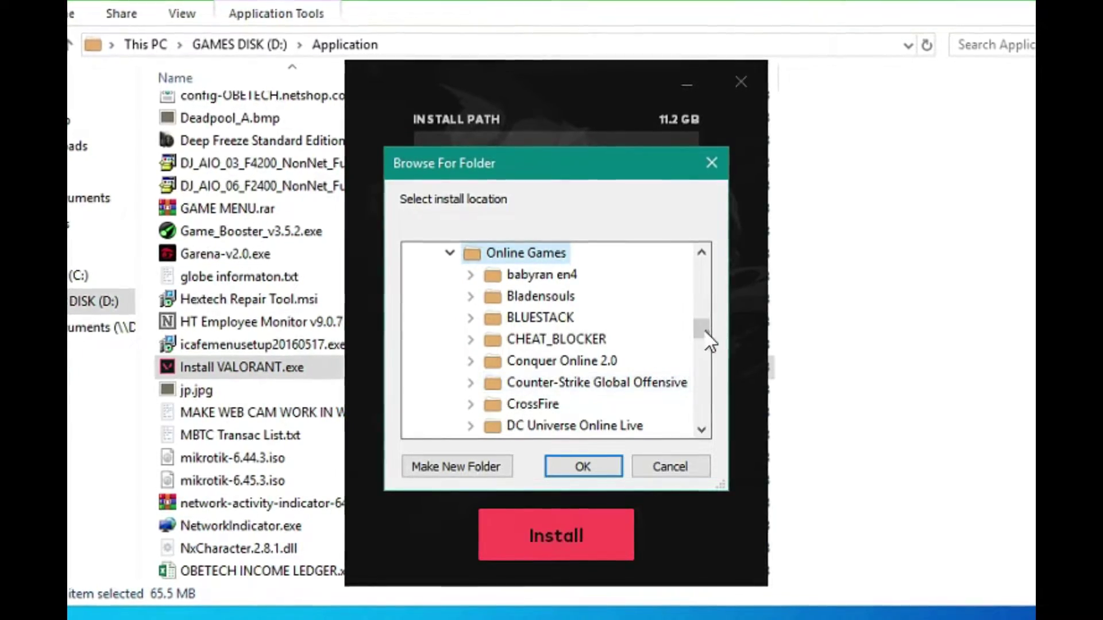
left_click_drag(706, 331, 704, 346)
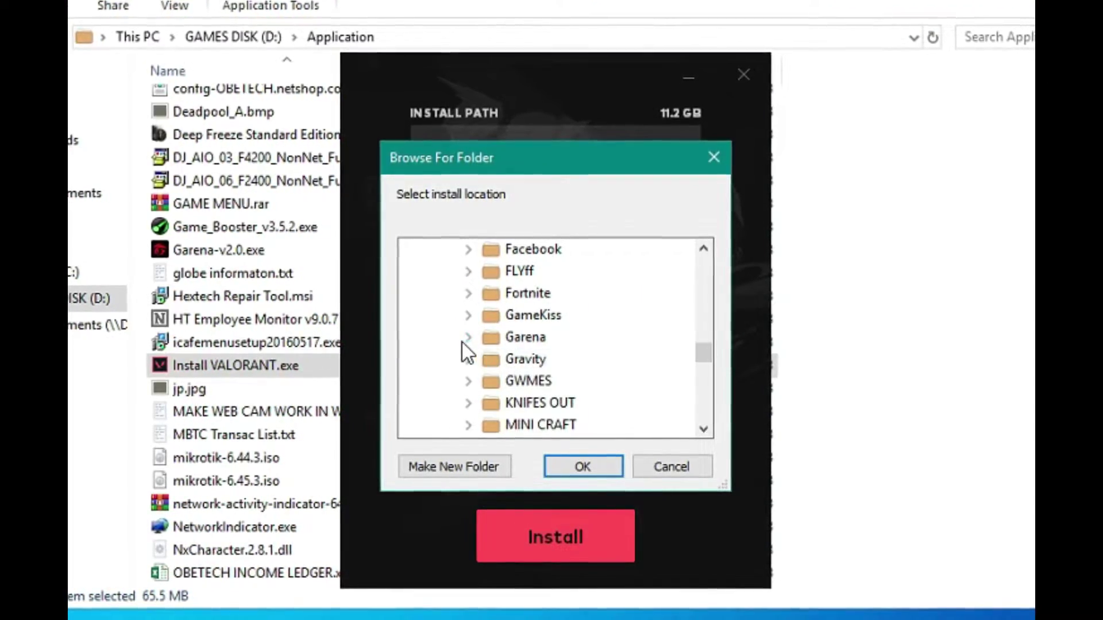
left_click(468, 338)
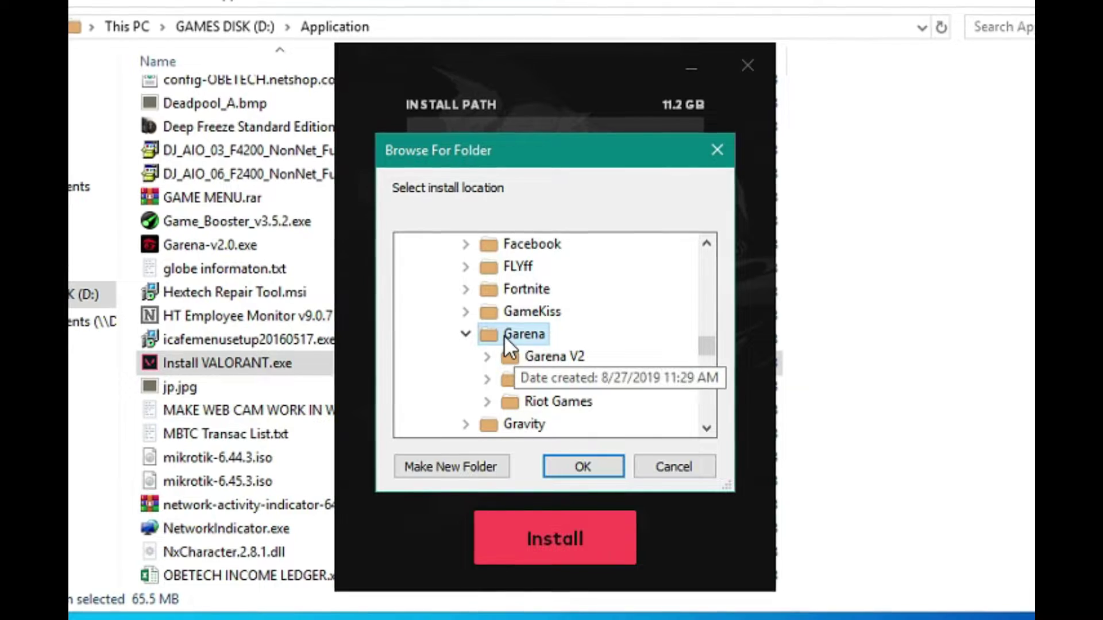
left_click(568, 469)
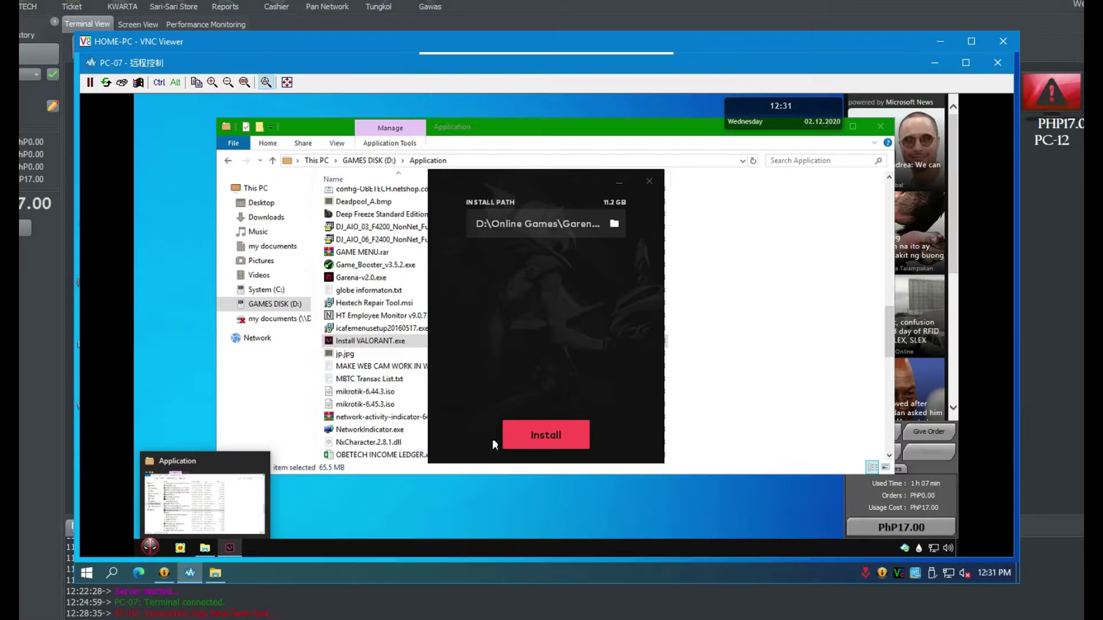
- Install VALORANT until the launcher shows the system-restart-required notice
left_click(541, 436)
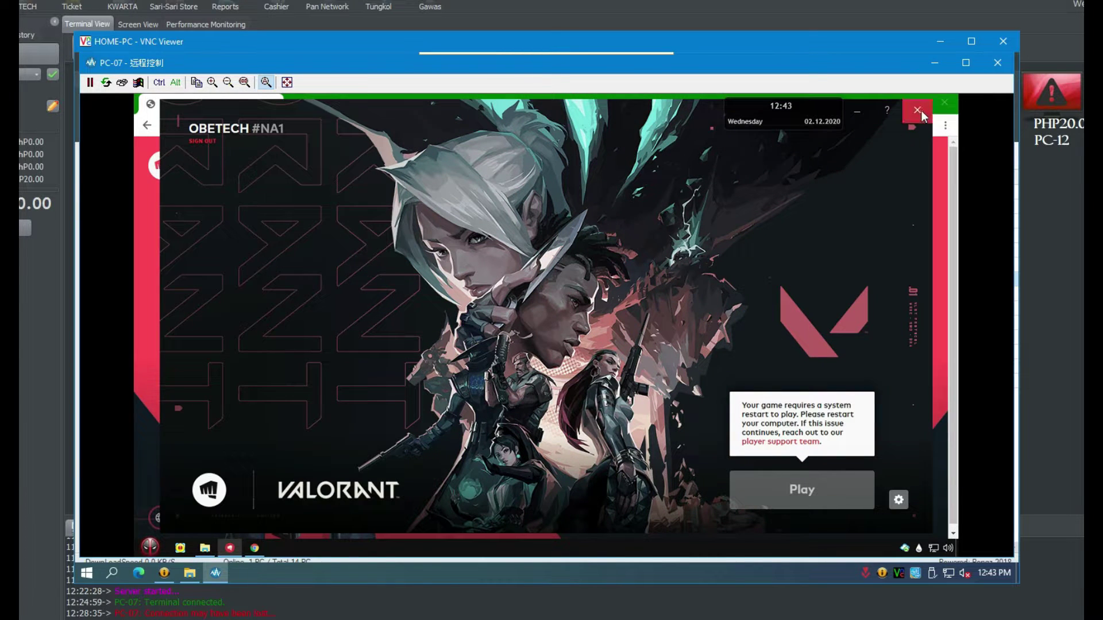
- Close the VALORANT launcher and shut down PC-07 so it restarts
left_click(917, 110)
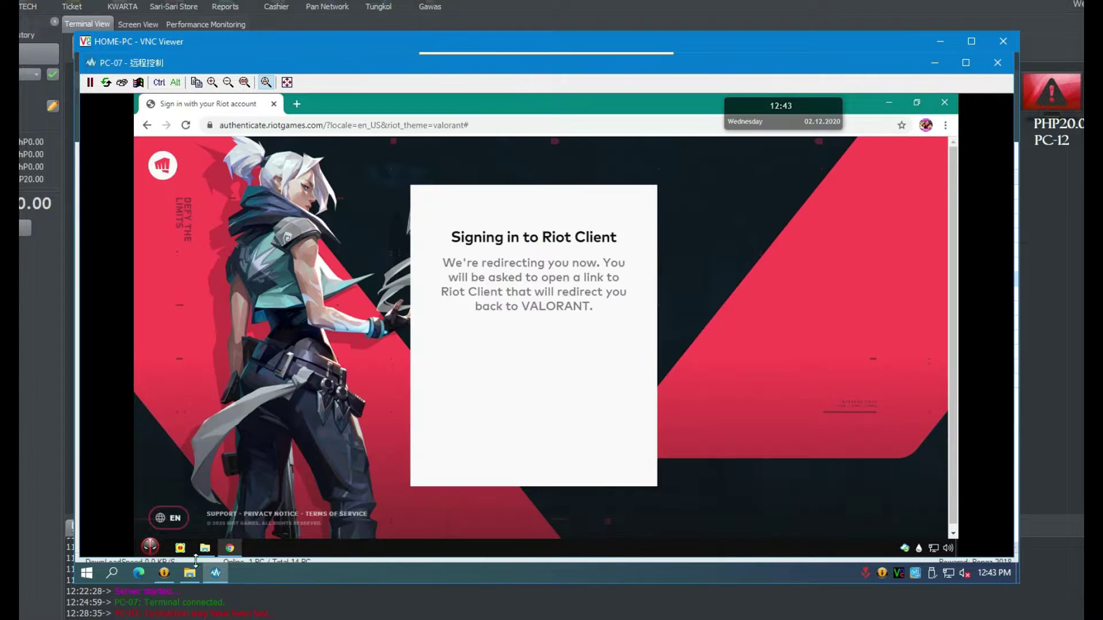
left_click(150, 547)
left_click(329, 526)
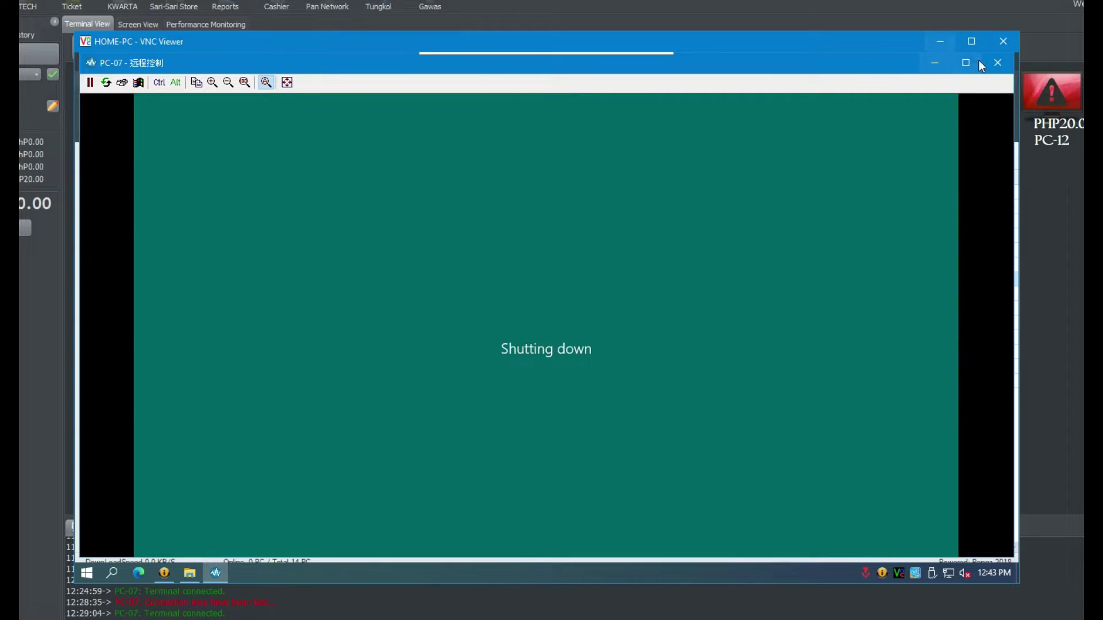
left_click(997, 62)
- Reselect PC-07 in the client list and reopen remote control of it
left_click(299, 280)
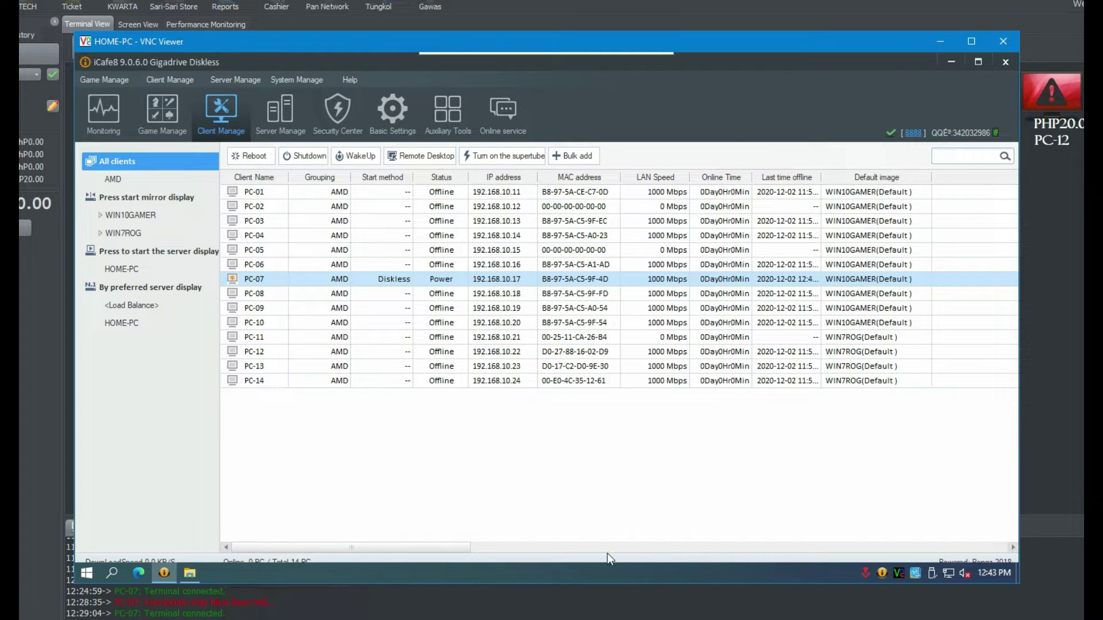
left_click(316, 295)
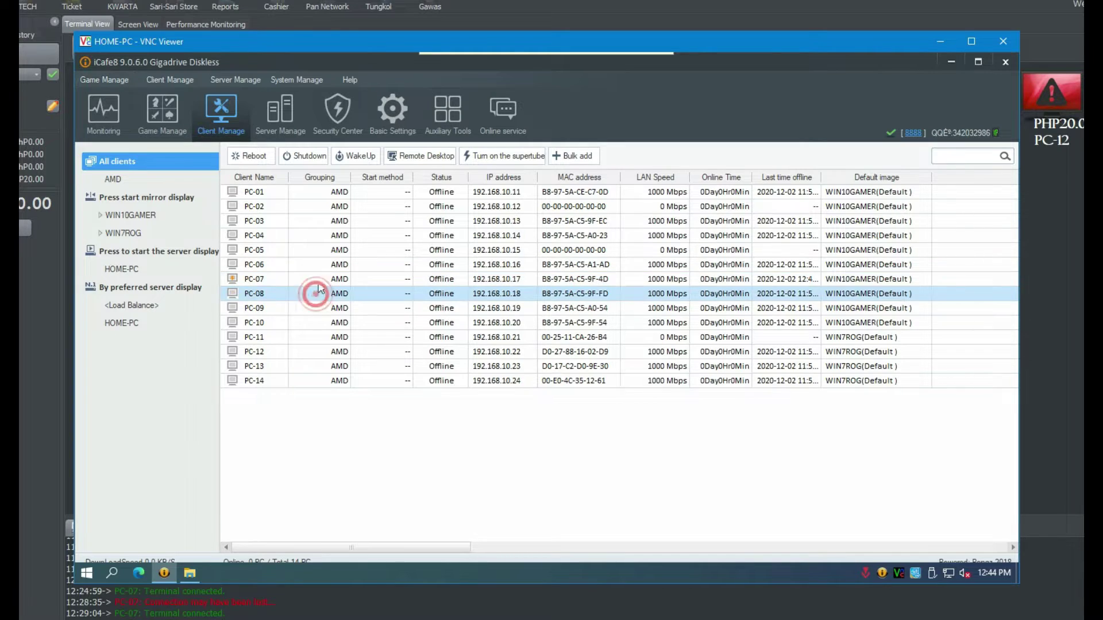
left_click(392, 283)
left_click(392, 283)
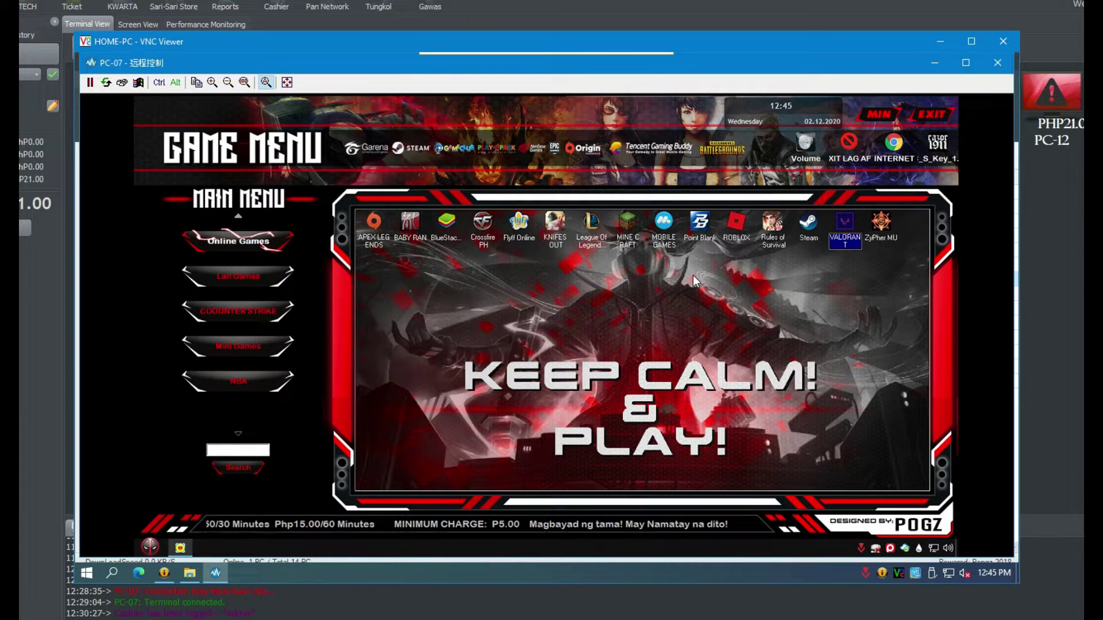
- Exit PC-07's game menu and sign VALORANT into Riot with a Google account
left_click(932, 116)
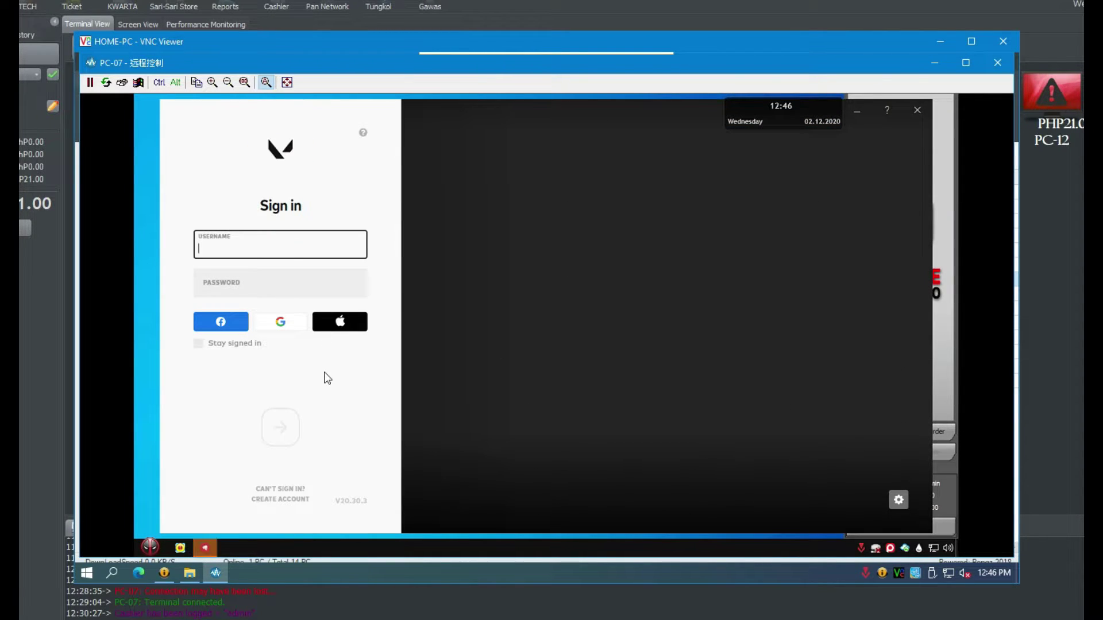
left_click(282, 323)
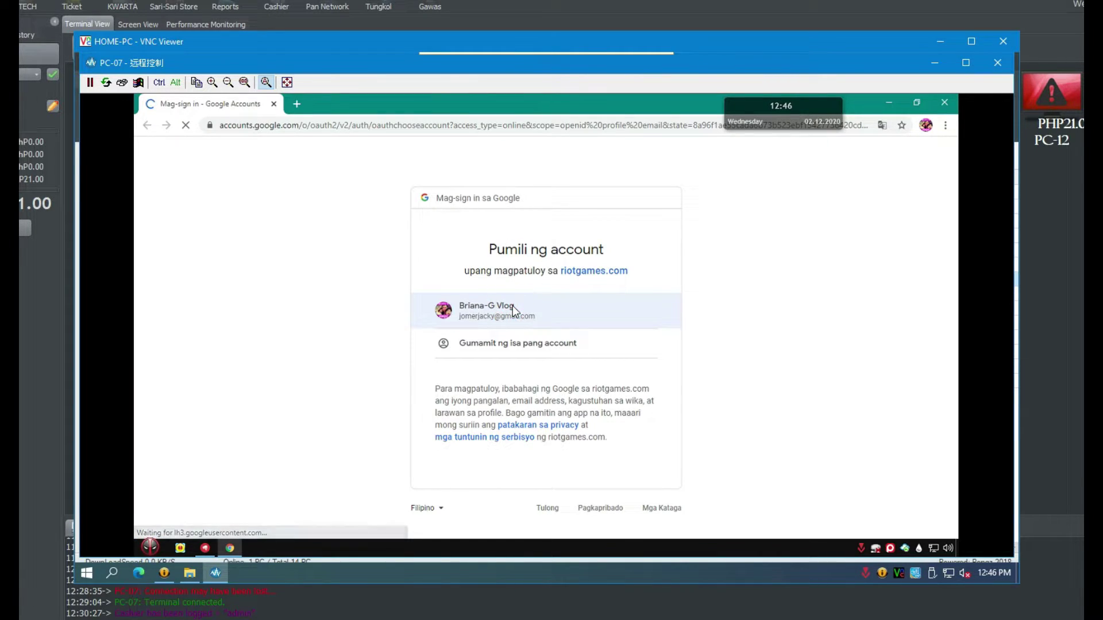
left_click(513, 306)
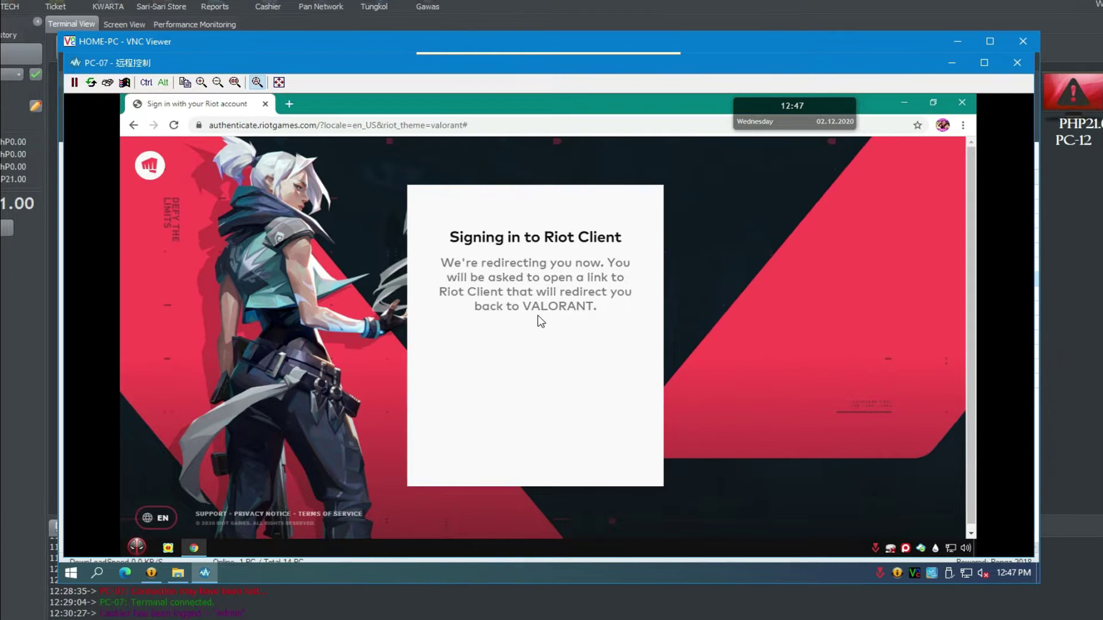
- Minimize the Chrome sign-in window on PC-07
left_click(906, 104)
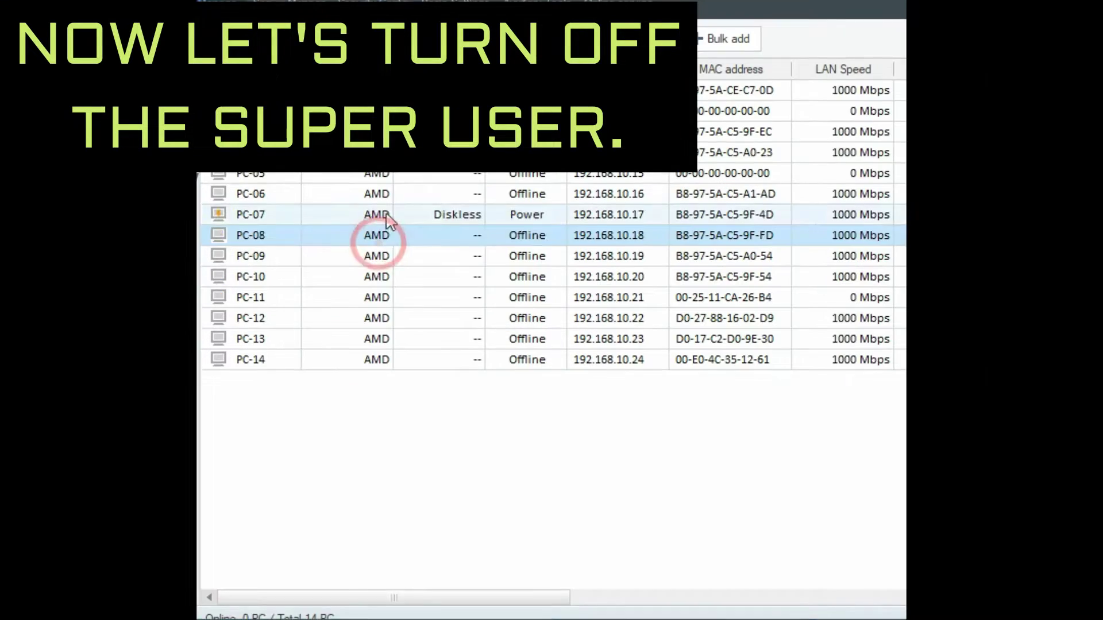
- Cancel PC-07's super user mode, saving restore point 'INSTALL VALORANT'
right_click(339, 280)
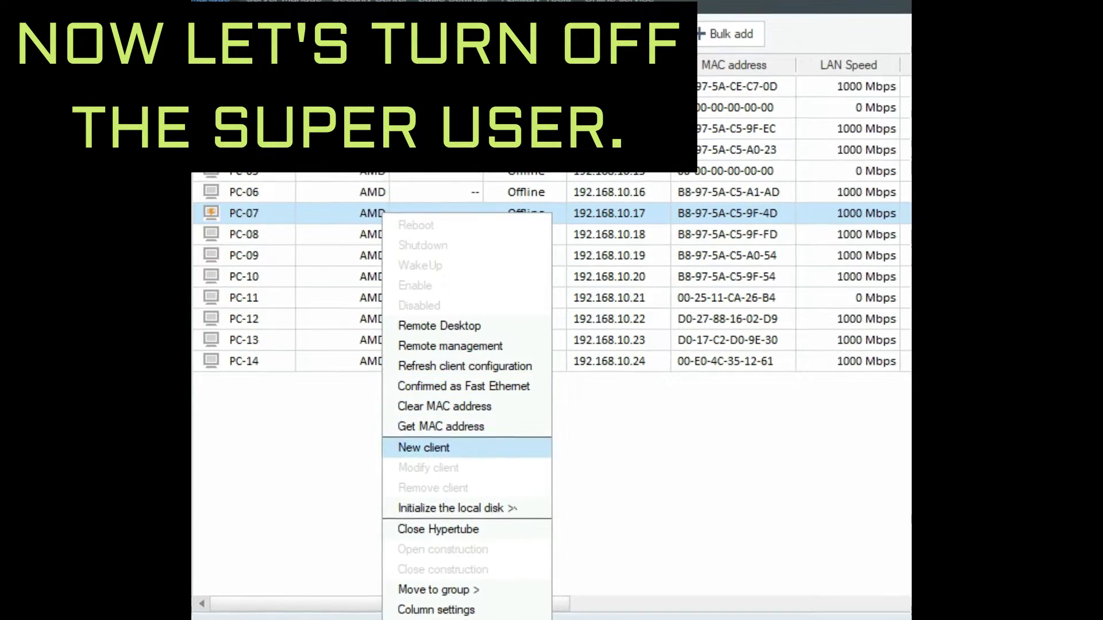
left_click(454, 528)
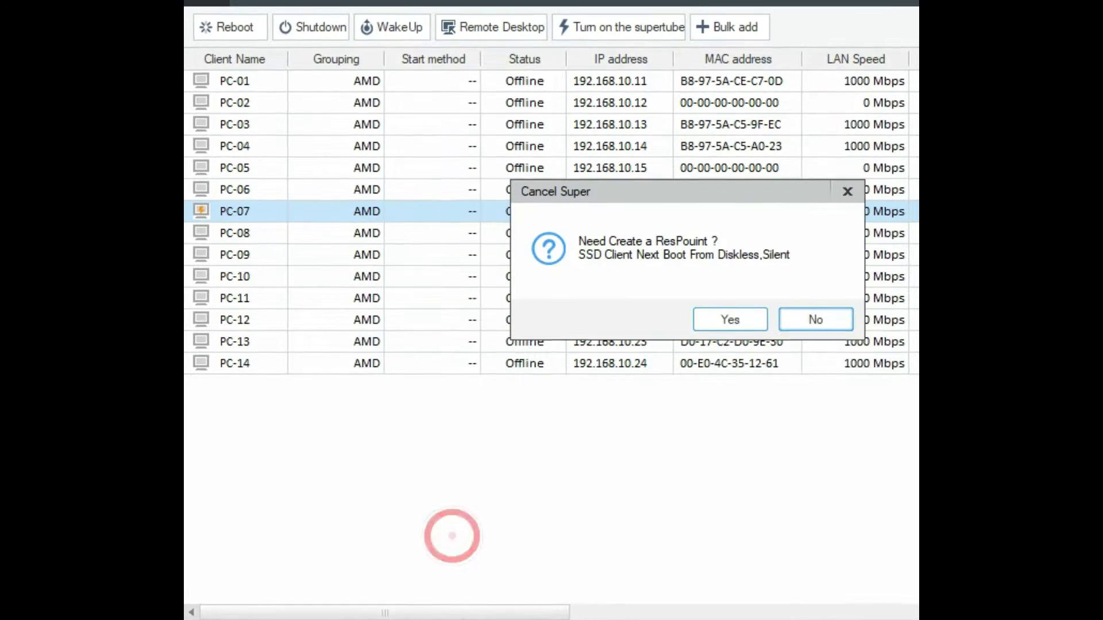
left_click(728, 319)
left_click(699, 299)
type("INSTALL VALORAN")
type("T")
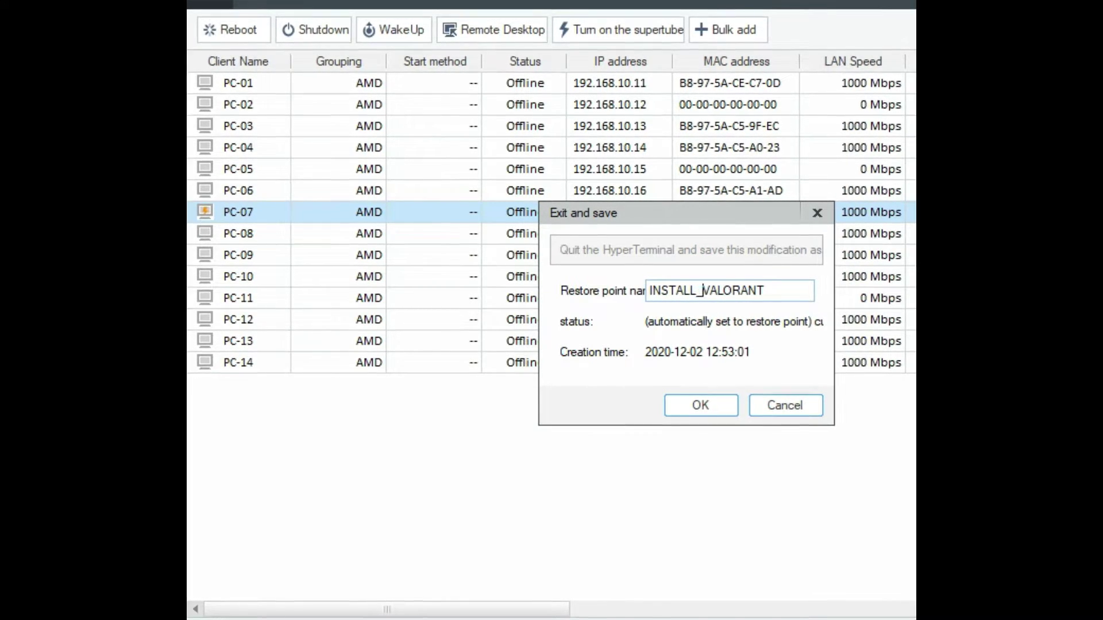
left_click(692, 409)
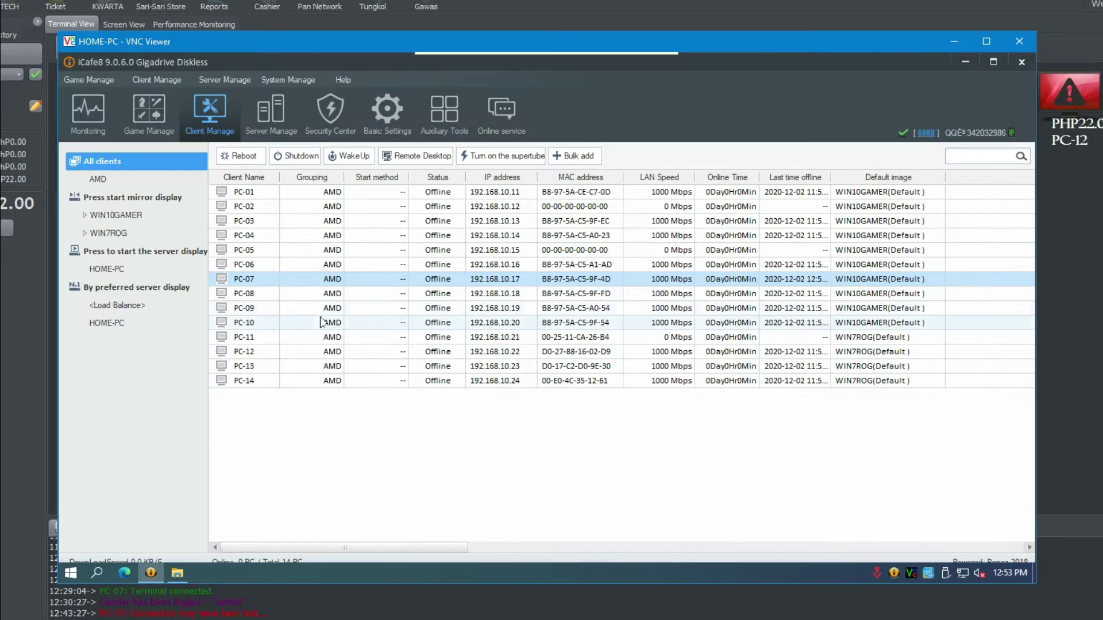
- Select PC-07, then select all client PCs with Ctrl+A
left_click(326, 279)
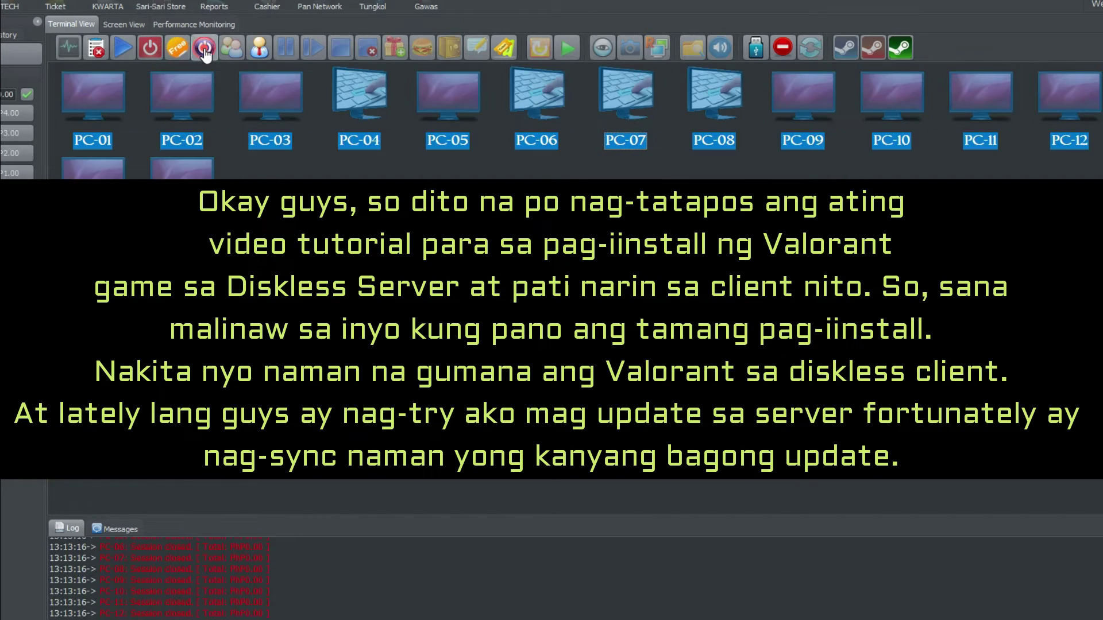
key("ctrl+a")
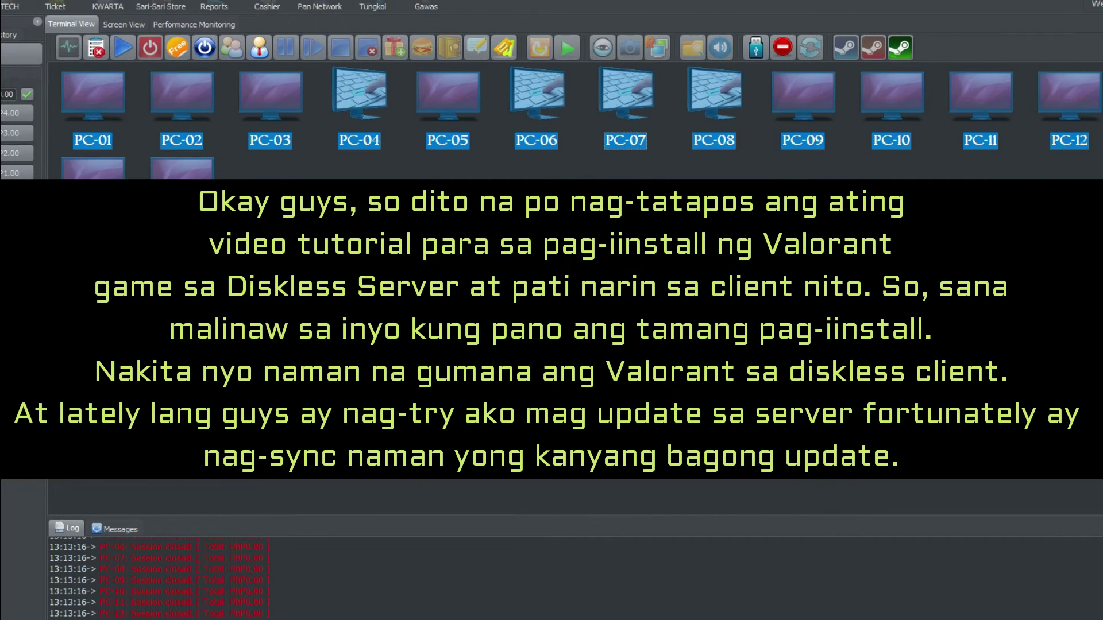